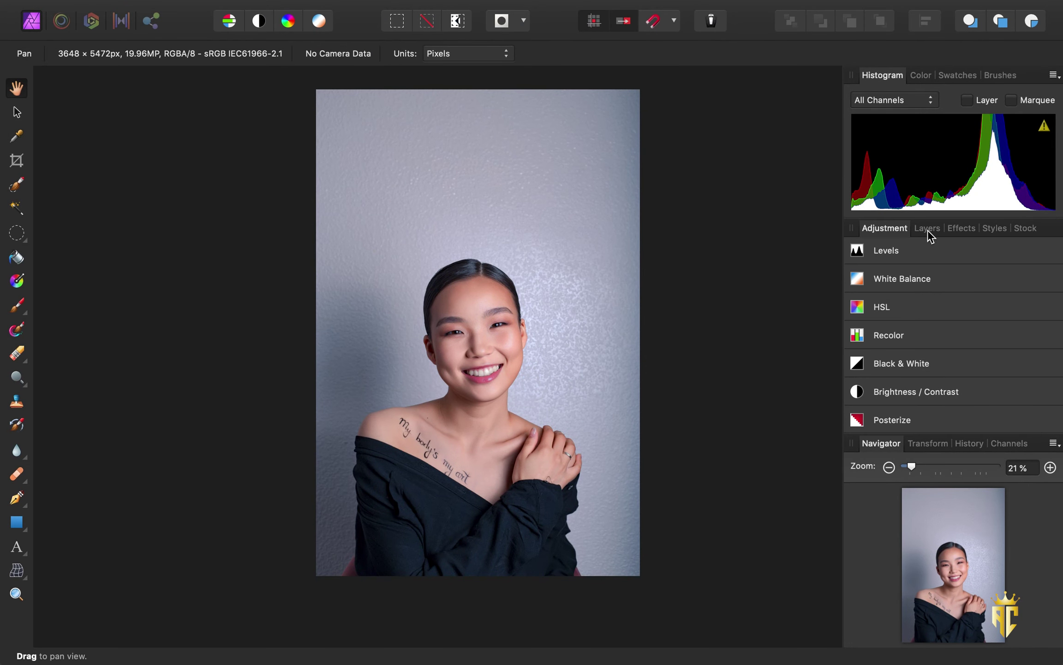
Step: Duplicate the Background portrait layer
click(929, 230)
drag(942, 277, 1037, 427)
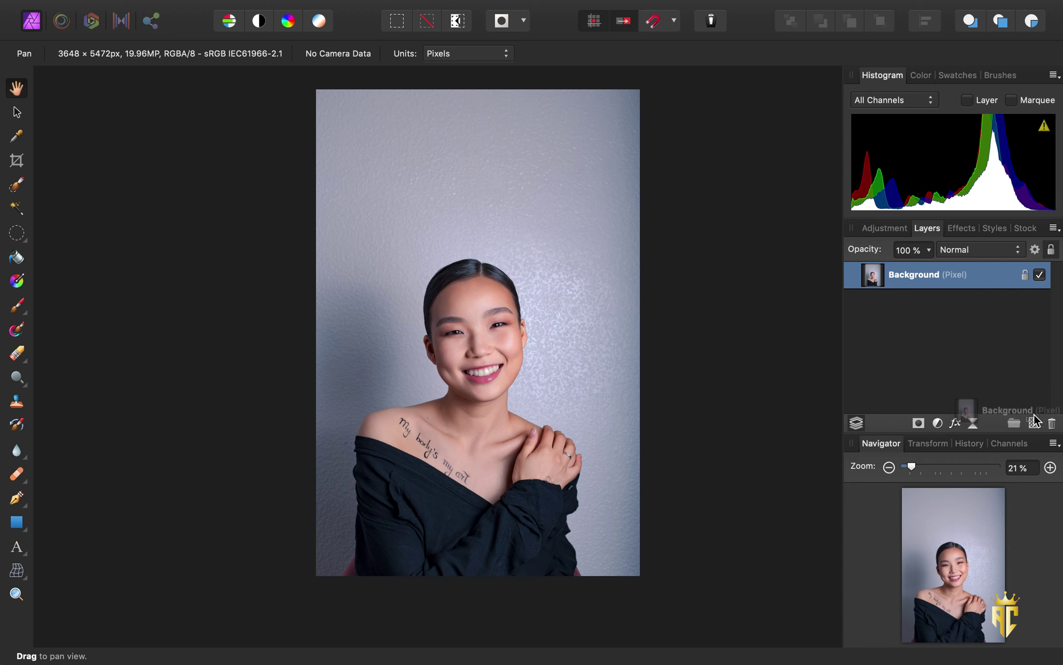
right_click(911, 281)
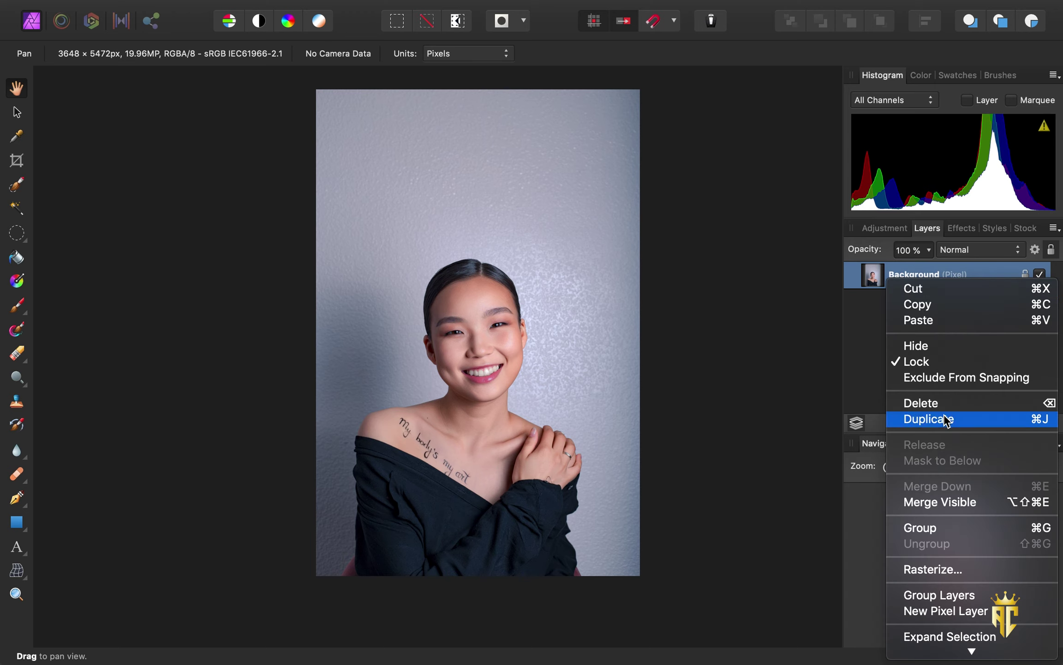
click(943, 415)
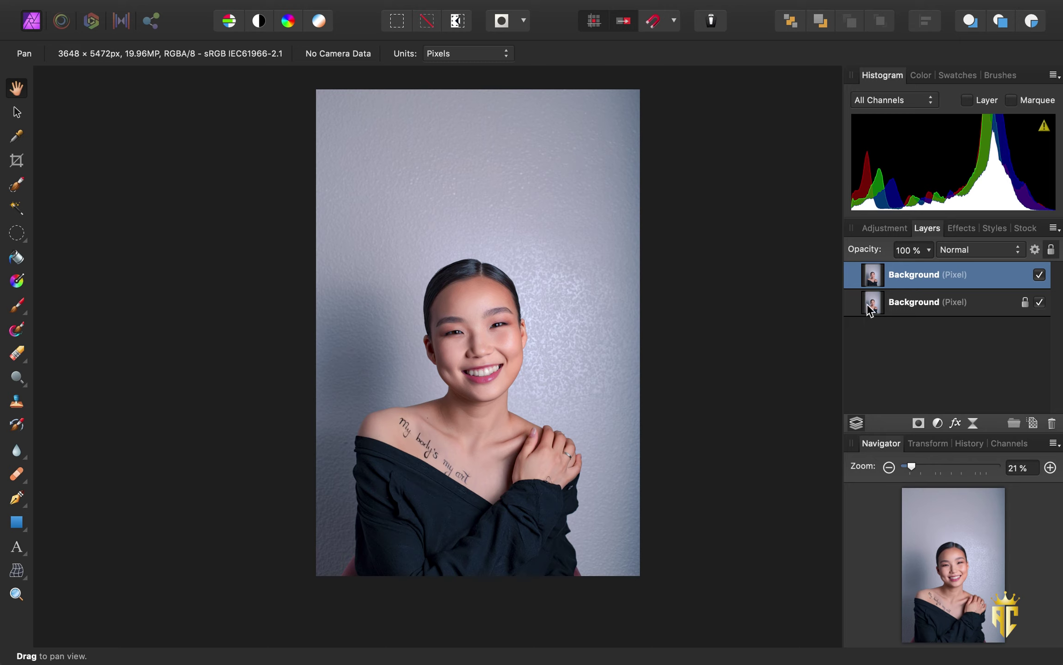
Step: Add a Brightness and Contrast adjustment with brightness -50% and contrast 55%
click(938, 423)
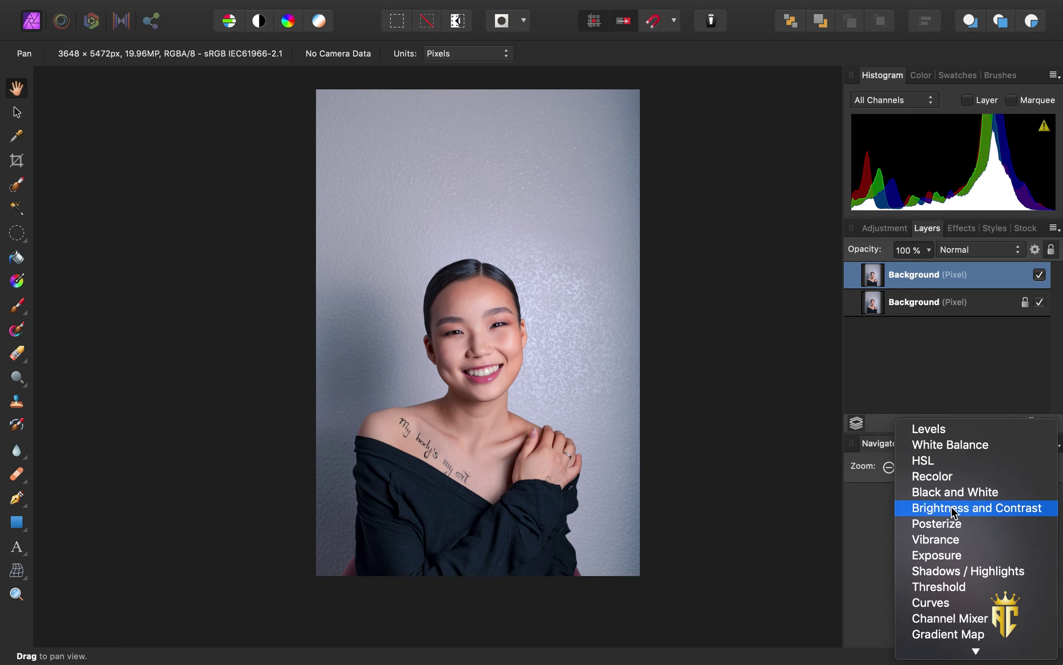
click(953, 507)
drag(638, 526, 578, 526)
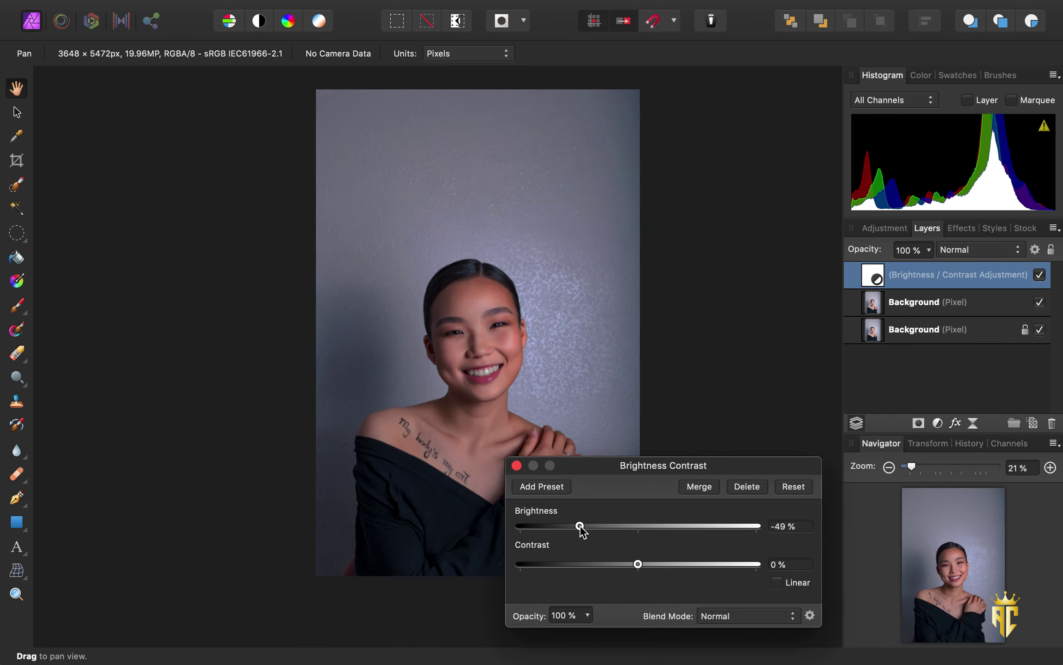
drag(643, 564, 704, 564)
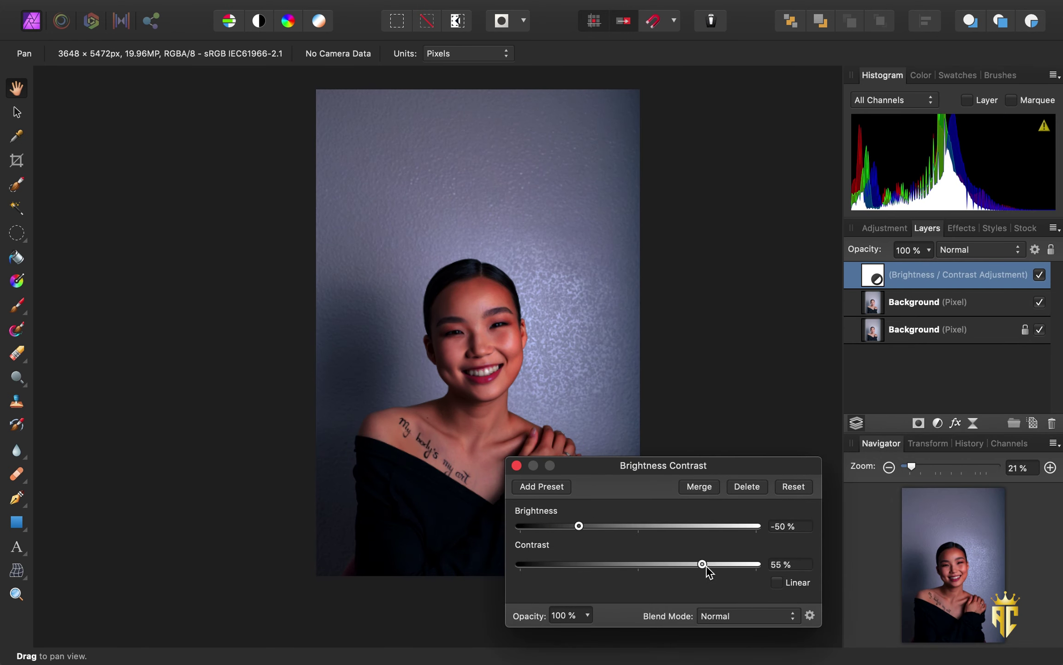
Step: Apply the Lighting filter to the duplicated Background layer
click(914, 302)
click(530, 9)
click(536, 165)
Step: Place a wide light above-right of the face: Diffuse 40%, Distance 41%, Specular 49%
drag(860, 99, 759, 98)
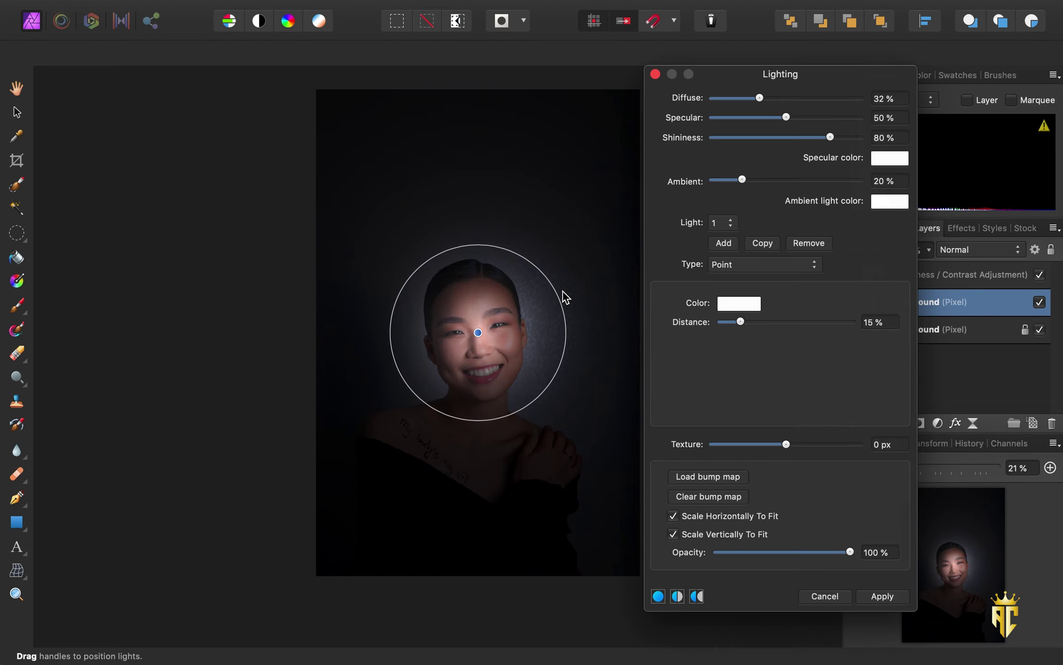
mouse_move(482, 323)
mouse_down()
mouse_move(516, 351)
mouse_move(537, 300)
mouse_move(528, 307)
mouse_up()
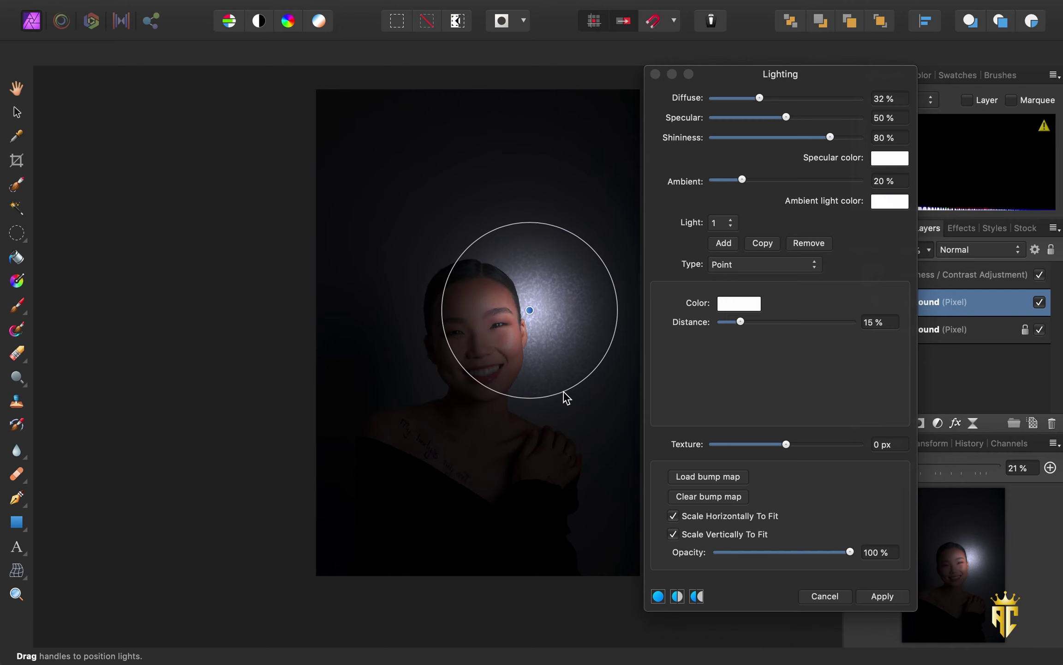
drag(567, 397, 626, 465)
mouse_move(532, 309)
mouse_down()
mouse_move(531, 327)
mouse_move(543, 314)
mouse_up()
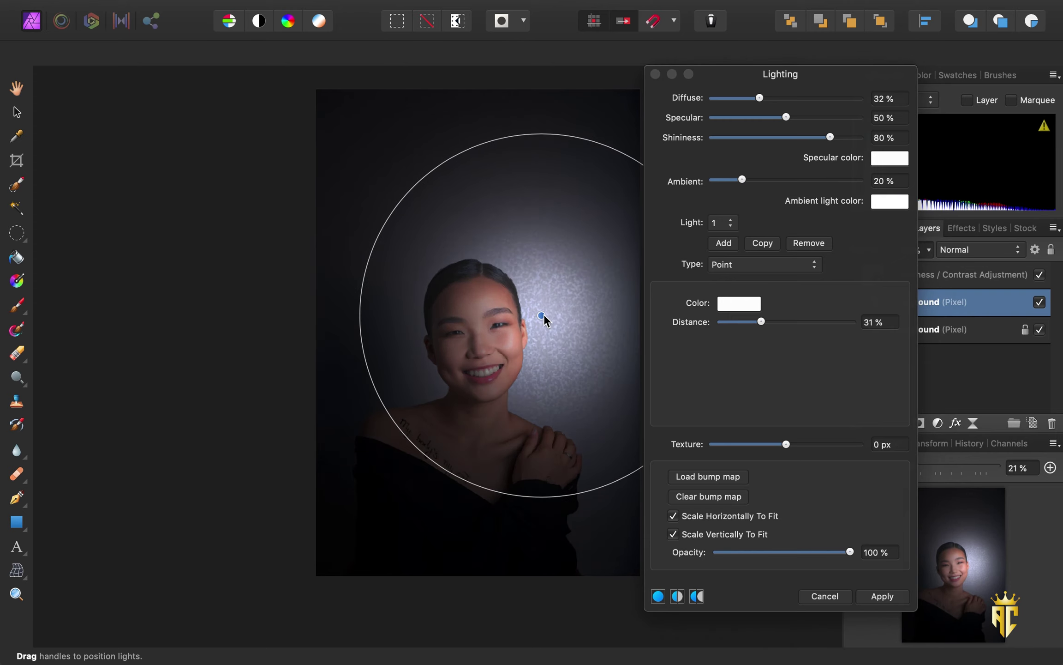
drag(605, 489, 613, 536)
mouse_move(542, 316)
mouse_down()
mouse_move(558, 318)
mouse_move(554, 309)
mouse_up()
drag(435, 508, 427, 518)
drag(760, 98, 771, 97)
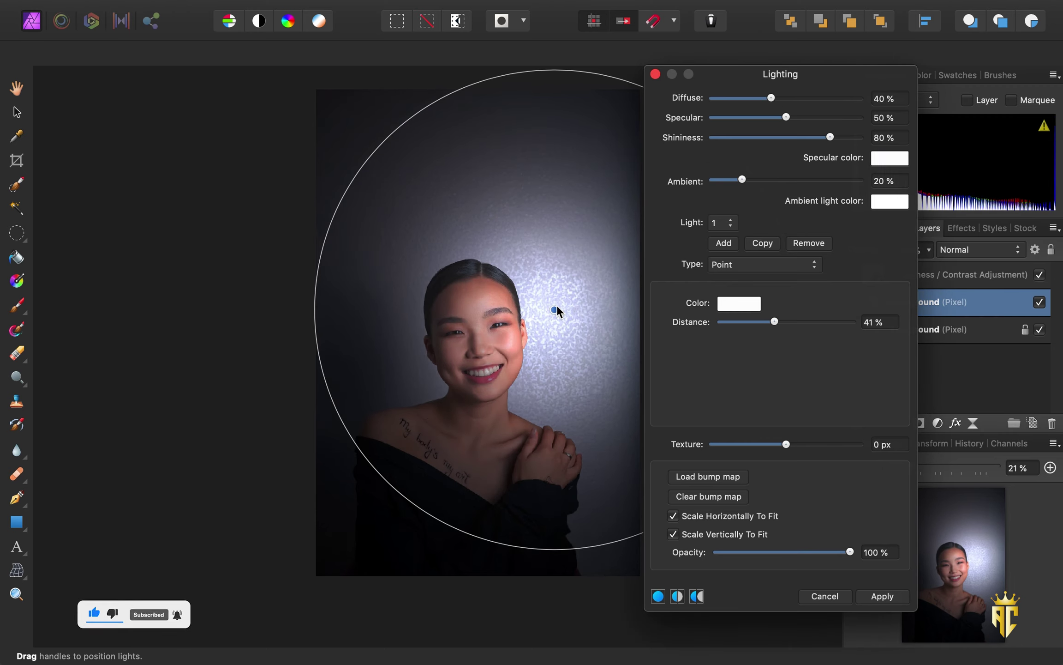
drag(789, 116, 789, 128)
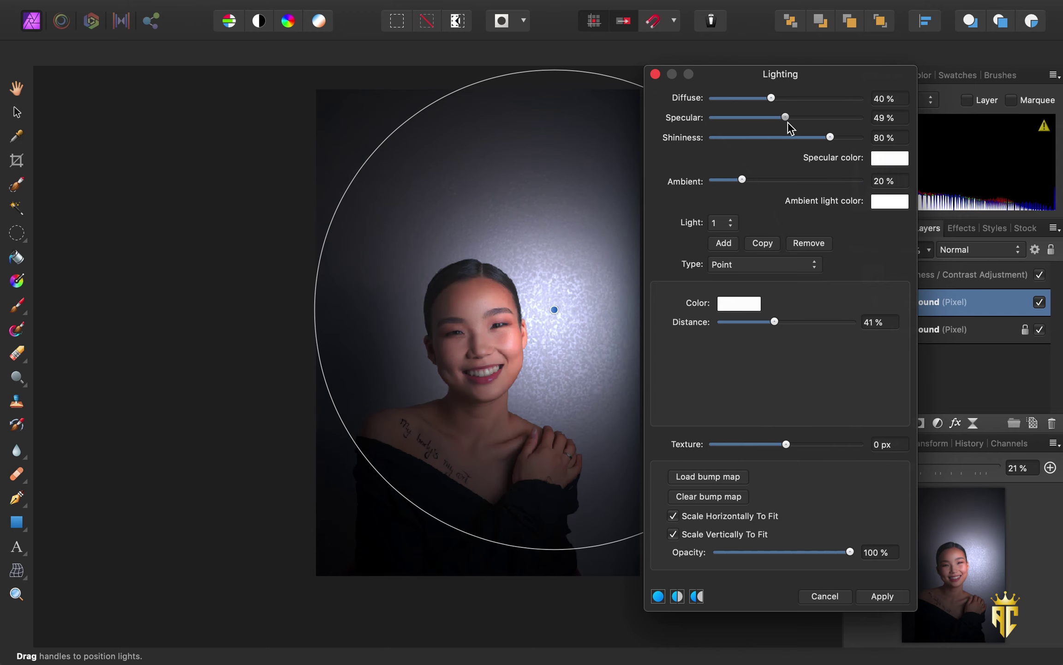
click(881, 596)
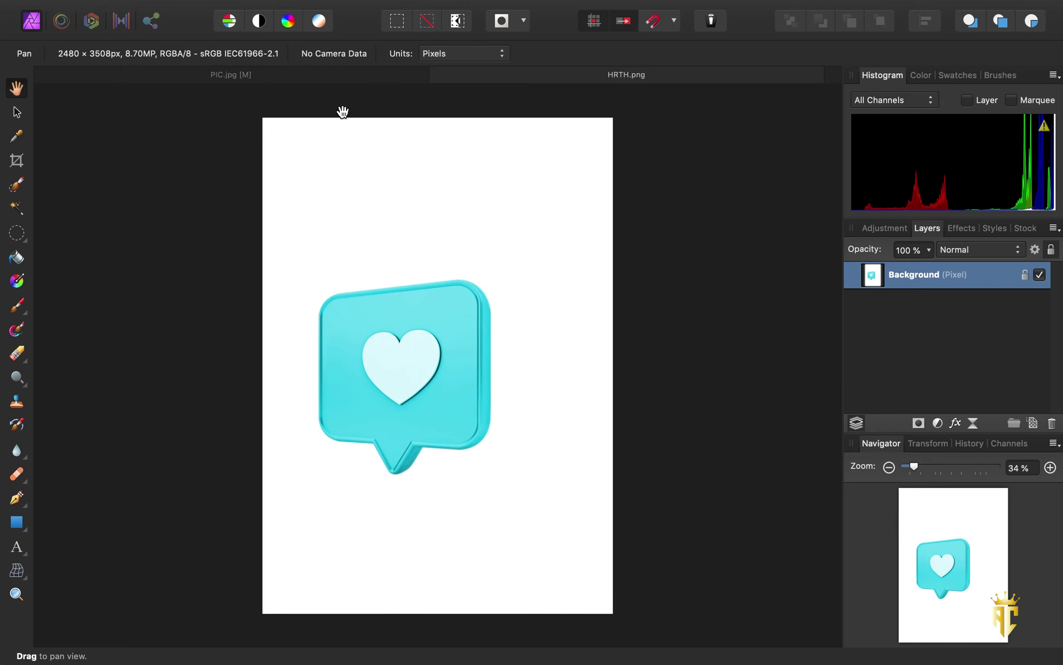
Step: Flood-select the cyan heart speech bubble in HRTH.png
scroll(386, 413, up, 5)
scroll(386, 413, up, 2)
scroll(387, 413, down, 3)
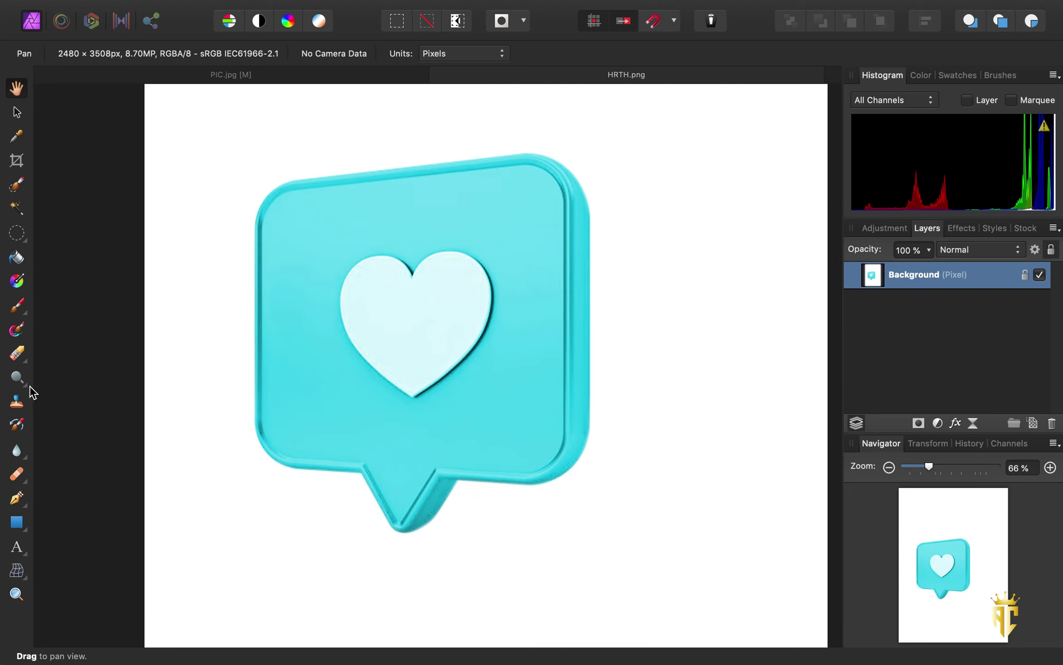
click(16, 209)
click(171, 259)
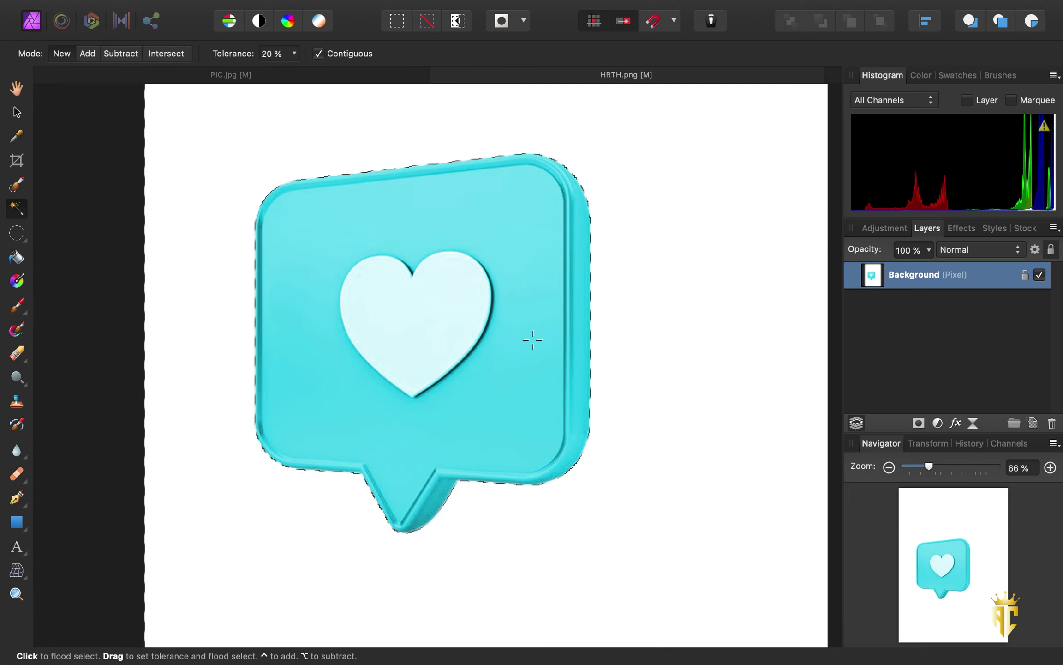
Step: Refine the selection with a 10% border, output it as a new layer, and paste into PIC.jpg
click(408, 9)
click(423, 76)
key(m)
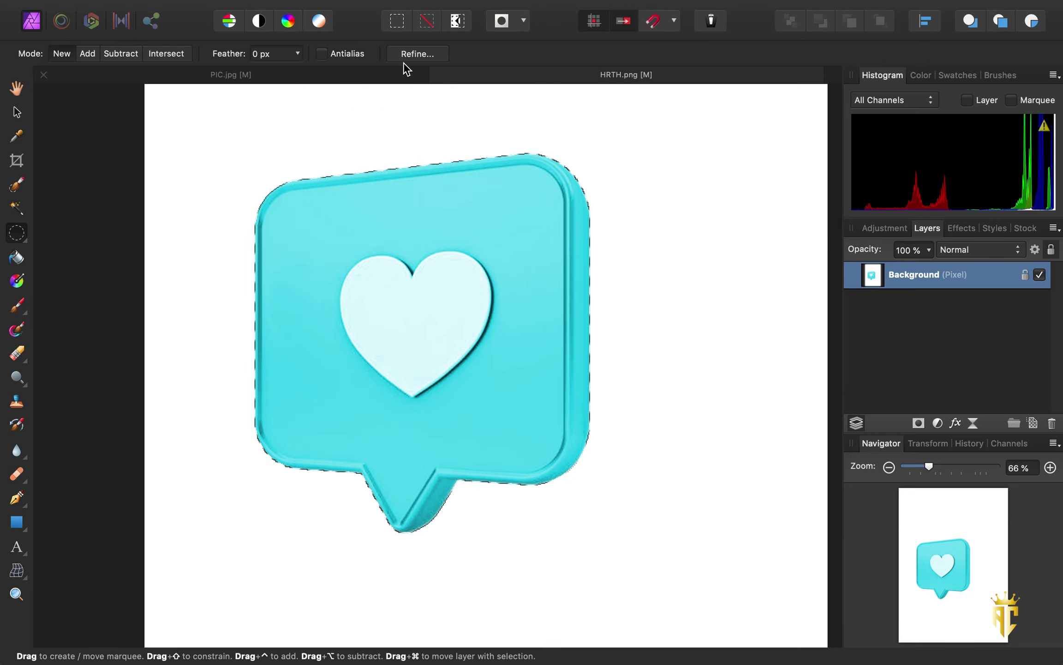
click(406, 51)
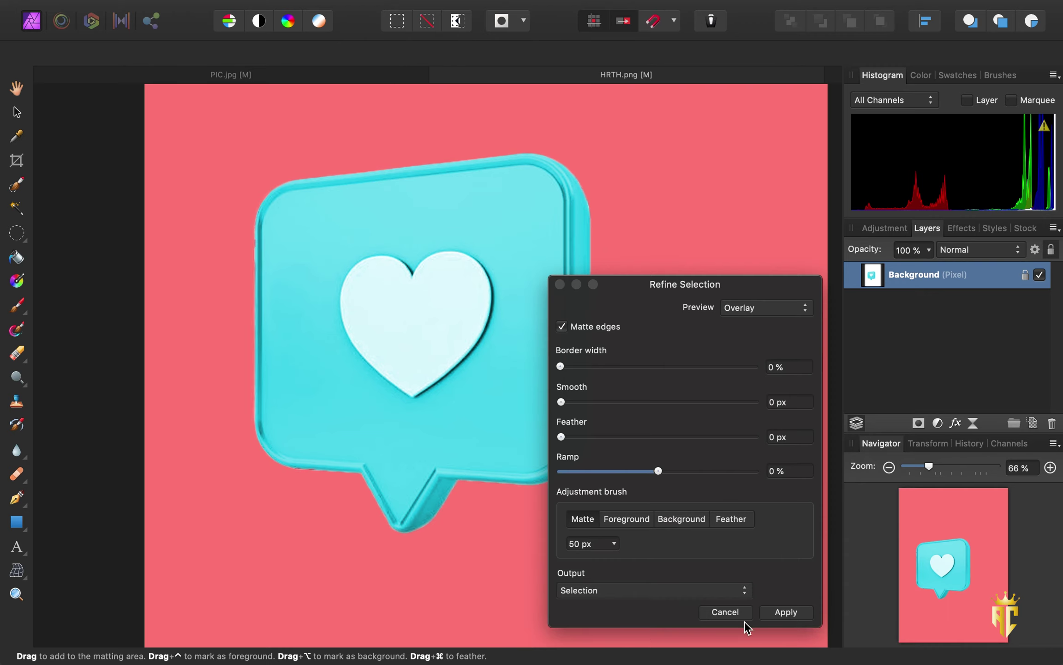
click(780, 612)
click(407, 53)
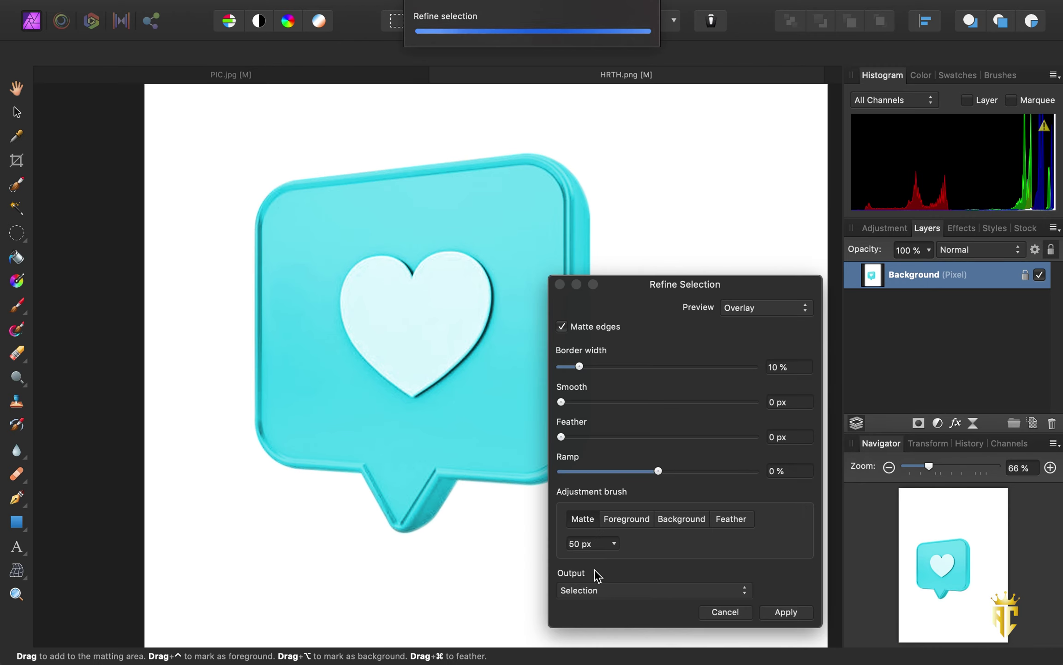
click(596, 590)
click(582, 615)
click(786, 612)
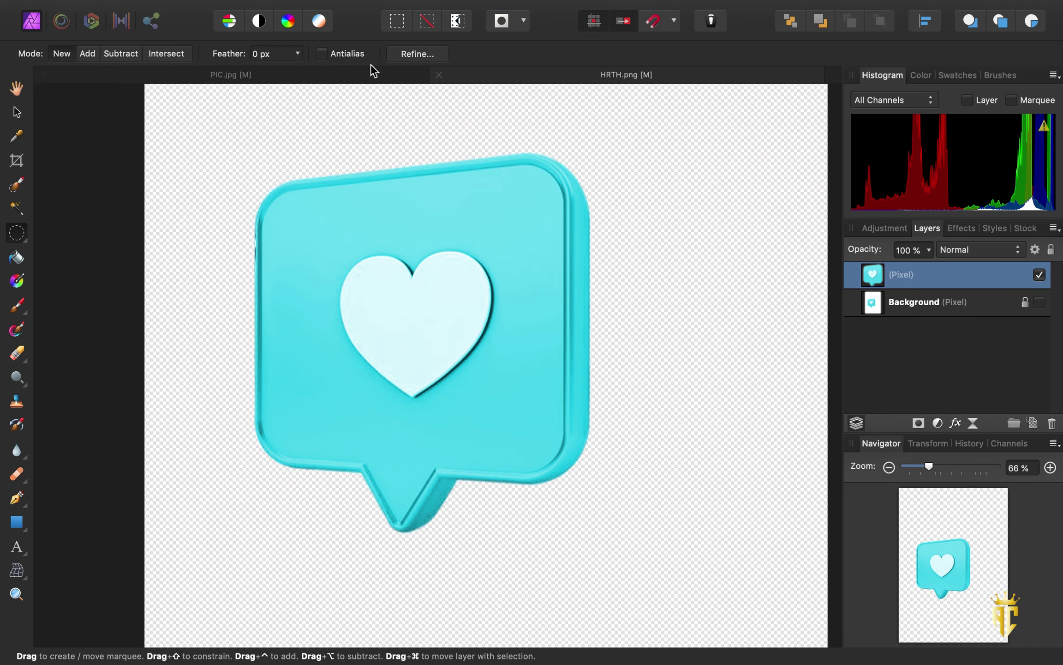
click(320, 76)
key(super+v)
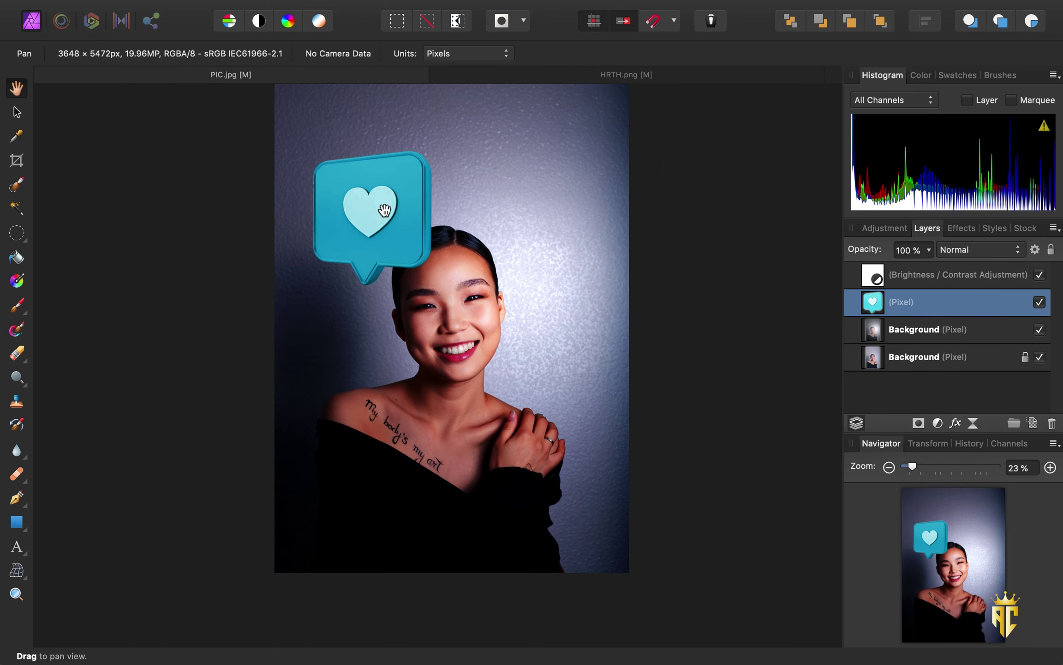
Step: Move the heart bubble layer above the Brightness/Contrast adjustment
scroll(384, 210, up, 2)
drag(919, 301, 924, 270)
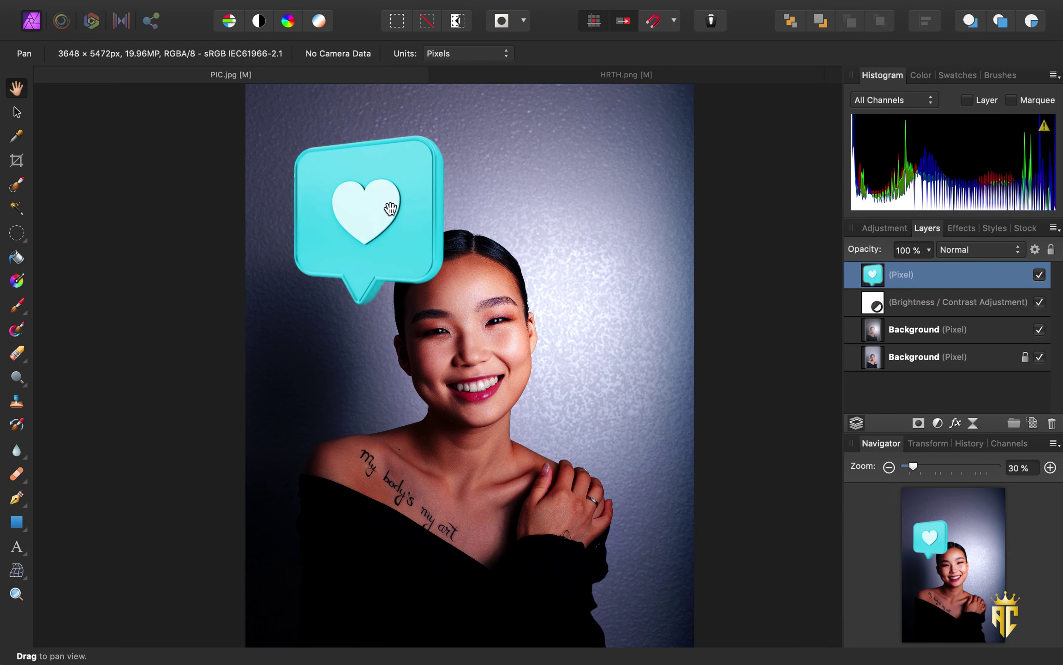
mouse_move(390, 209)
mouse_down()
mouse_move(366, 202)
mouse_move(608, 210)
mouse_up()
Step: Shrink the bubble and move it to the upper right beside the head
key(v)
mouse_move(650, 306)
mouse_down()
mouse_move(625, 279)
mouse_move(653, 312)
mouse_move(636, 290)
mouse_up()
click(833, 361)
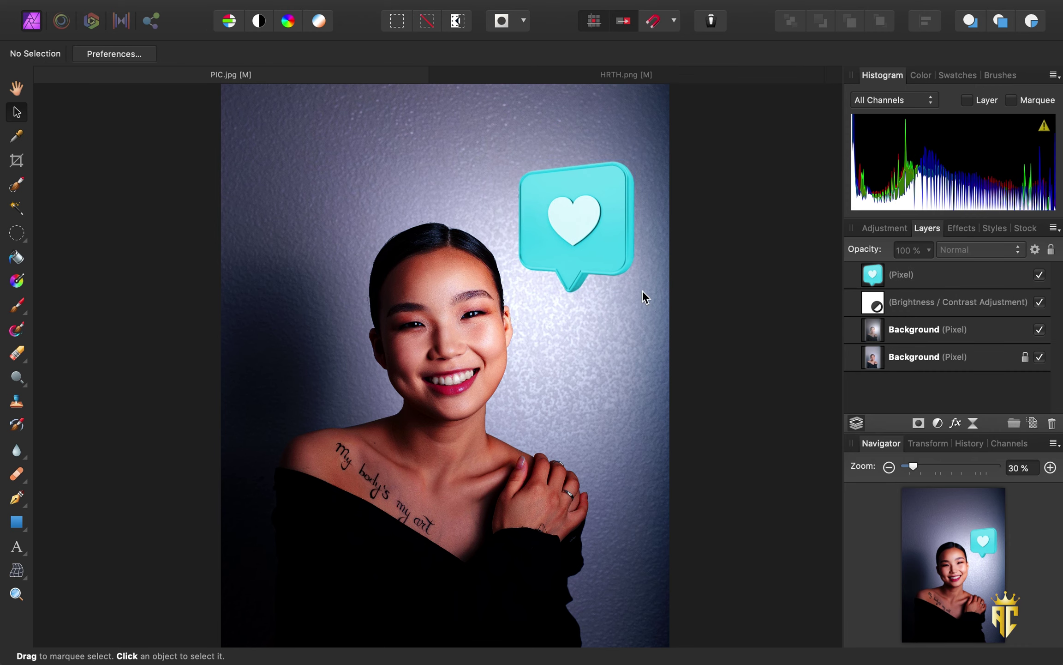
scroll(642, 290, up, 3)
click(572, 202)
scroll(571, 221, up, 3)
scroll(571, 221, down, 4)
mouse_move(923, 274)
mouse_down()
mouse_move(939, 294)
mouse_move(937, 279)
mouse_up()
Step: Make two extra copies of the bubble layer and name the three 01, 02 and 03
right_click(937, 279)
click(942, 416)
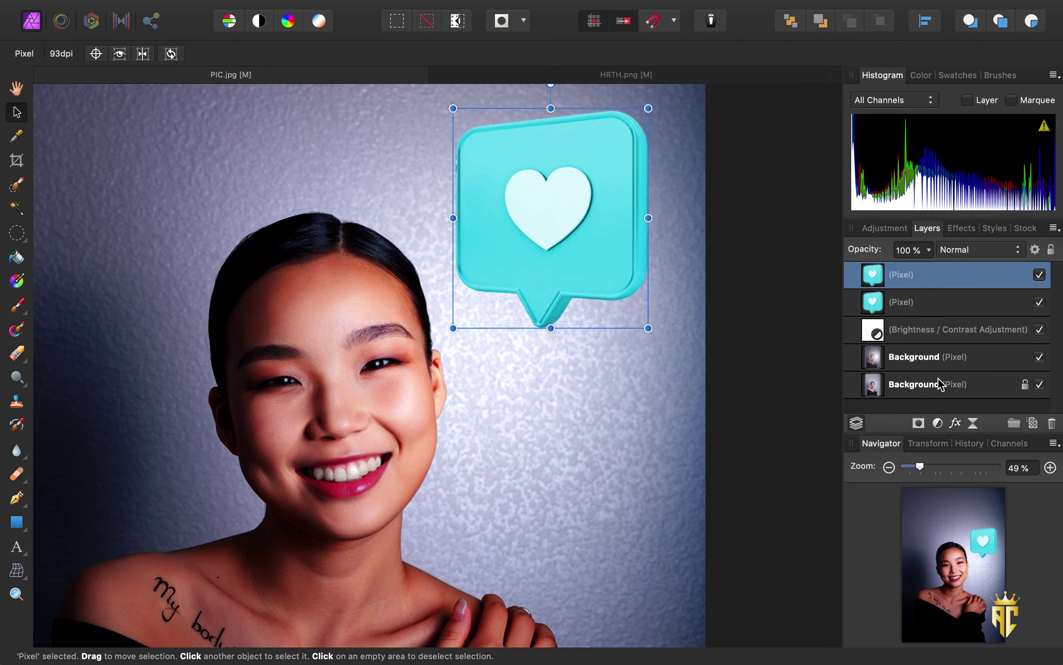
right_click(927, 275)
click(953, 396)
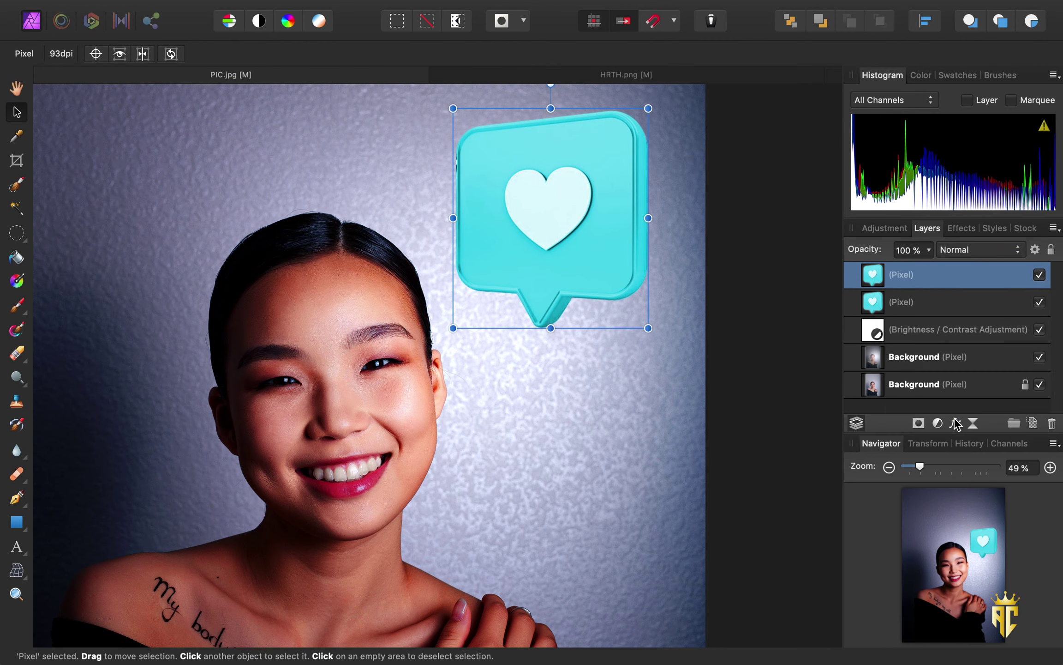
double_click(920, 275)
text(01)
click(909, 304)
double_click(909, 303)
text(02)
double_click(907, 330)
text(03)
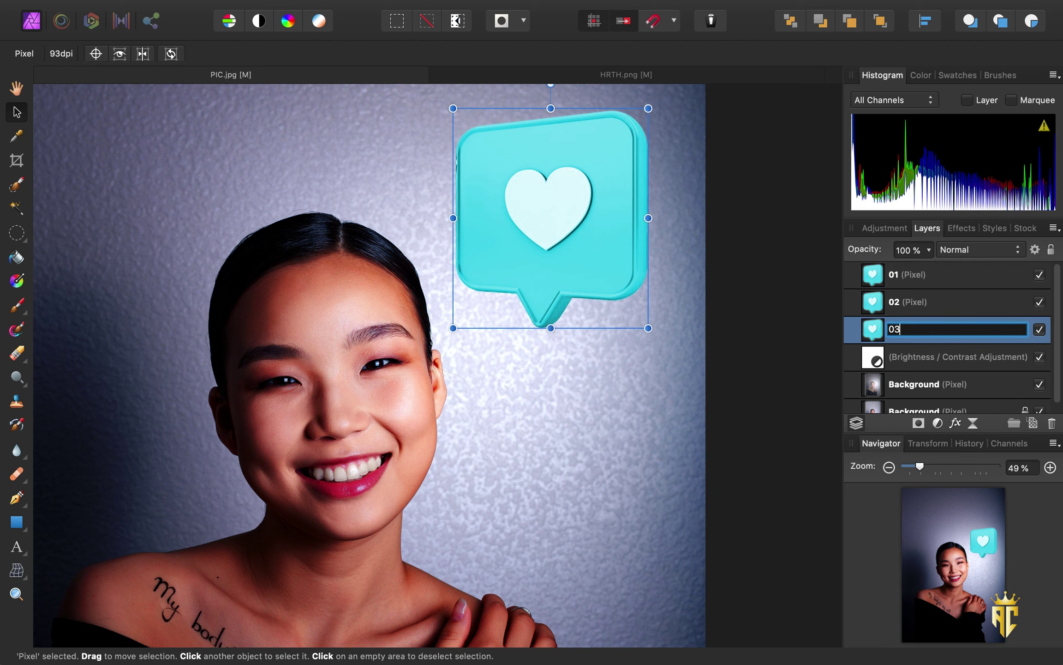
key(Return)
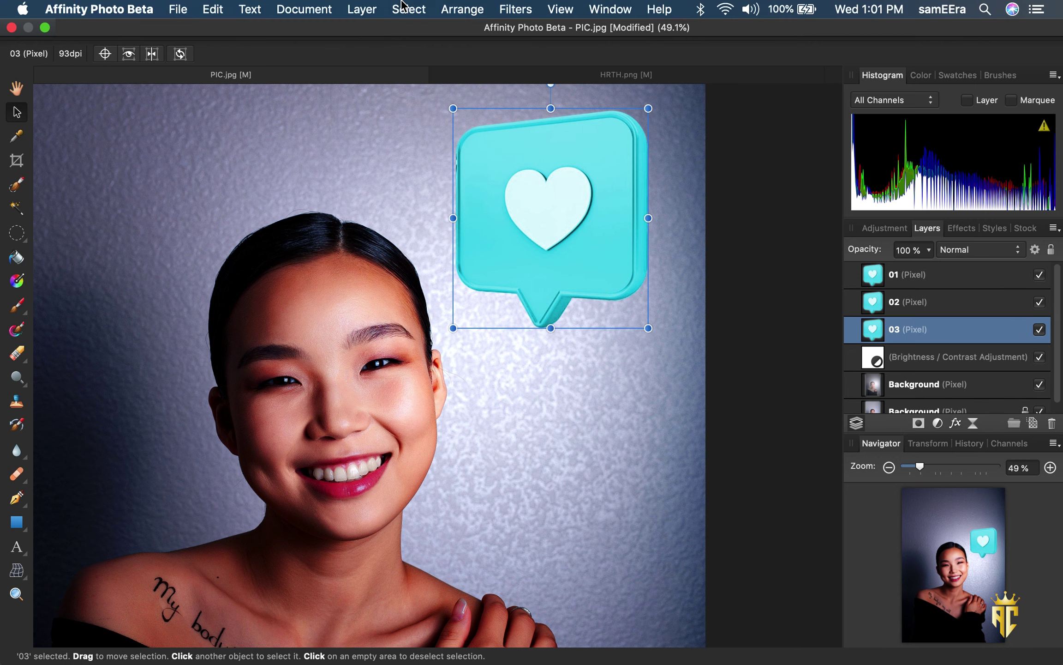
Step: Apply a 100 px Gaussian blur to layer 03
click(514, 9)
mouse_move(520, 55)
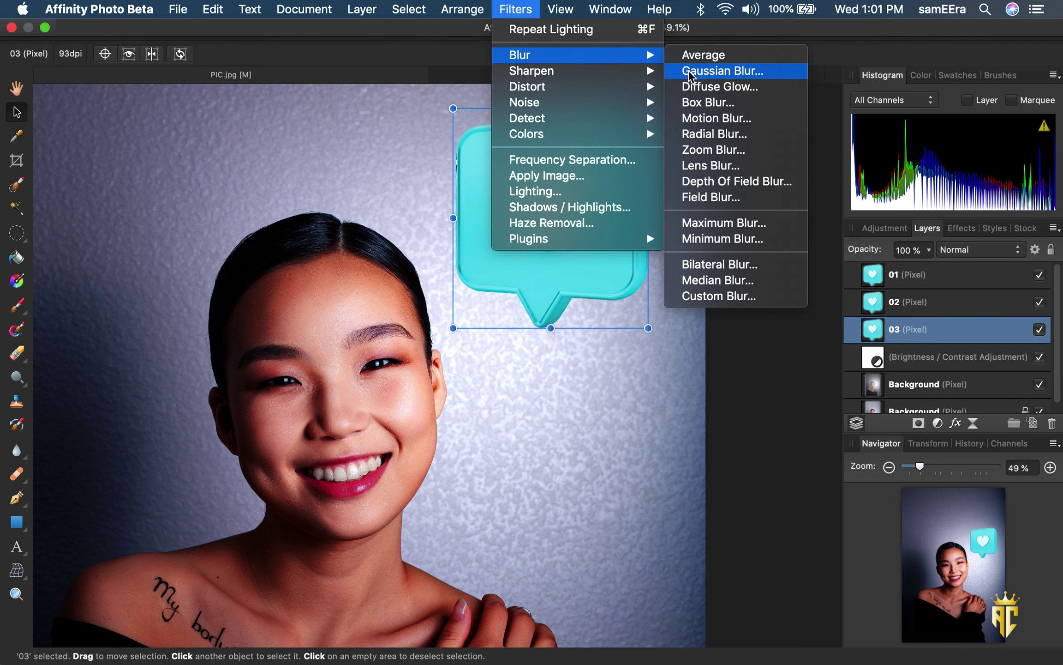
click(691, 73)
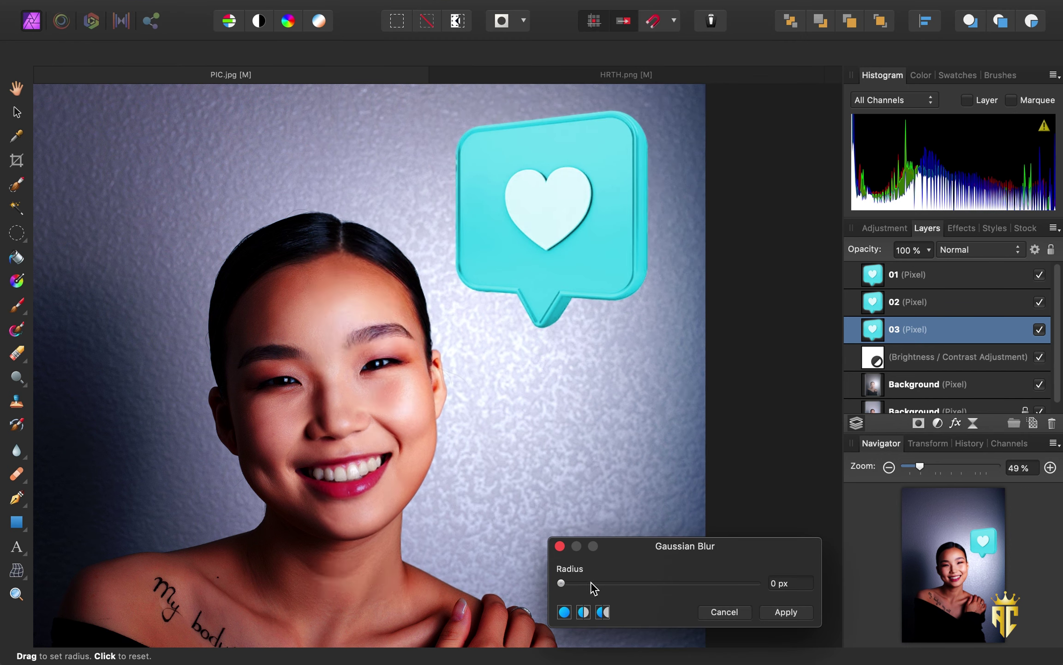
drag(561, 583, 837, 586)
click(810, 613)
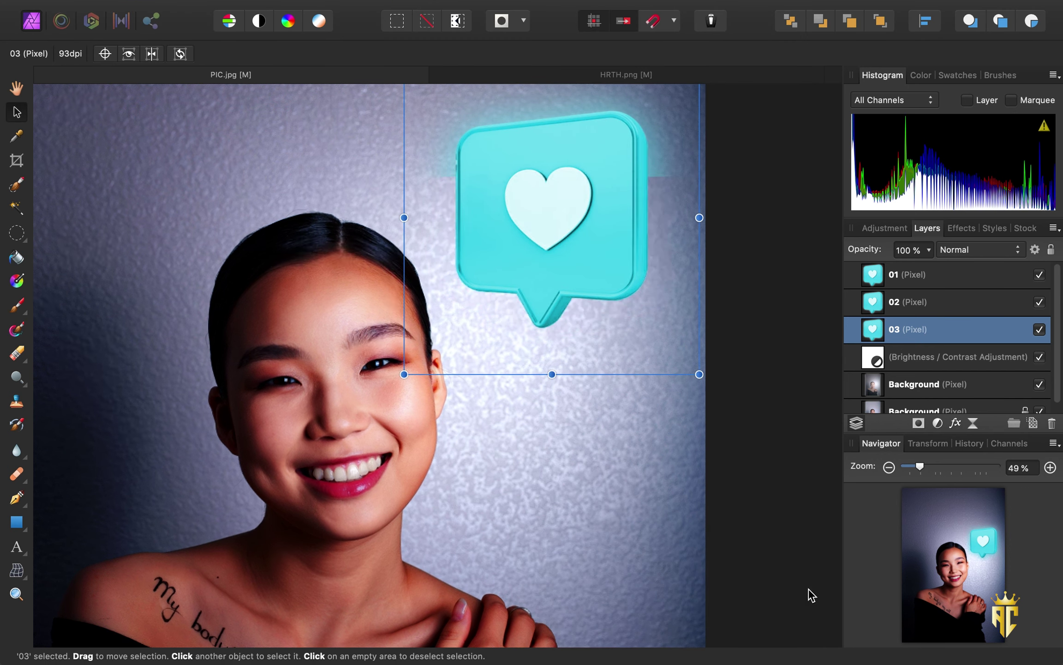
Step: Apply the same 100 px Gaussian blur to layer 01
click(905, 275)
click(515, 9)
mouse_move(520, 55)
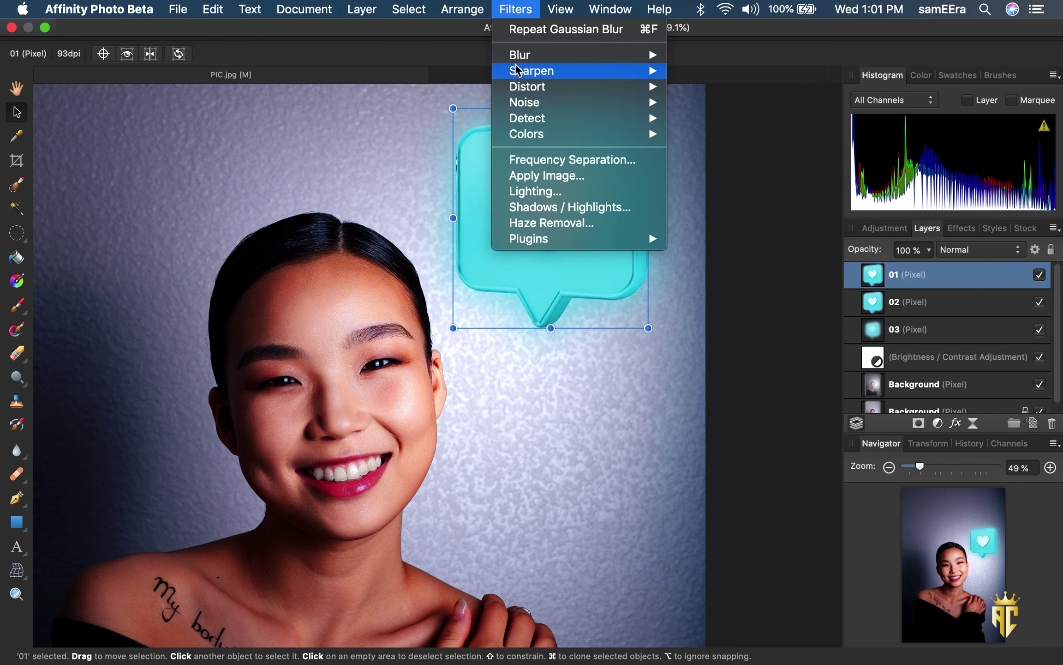
click(706, 72)
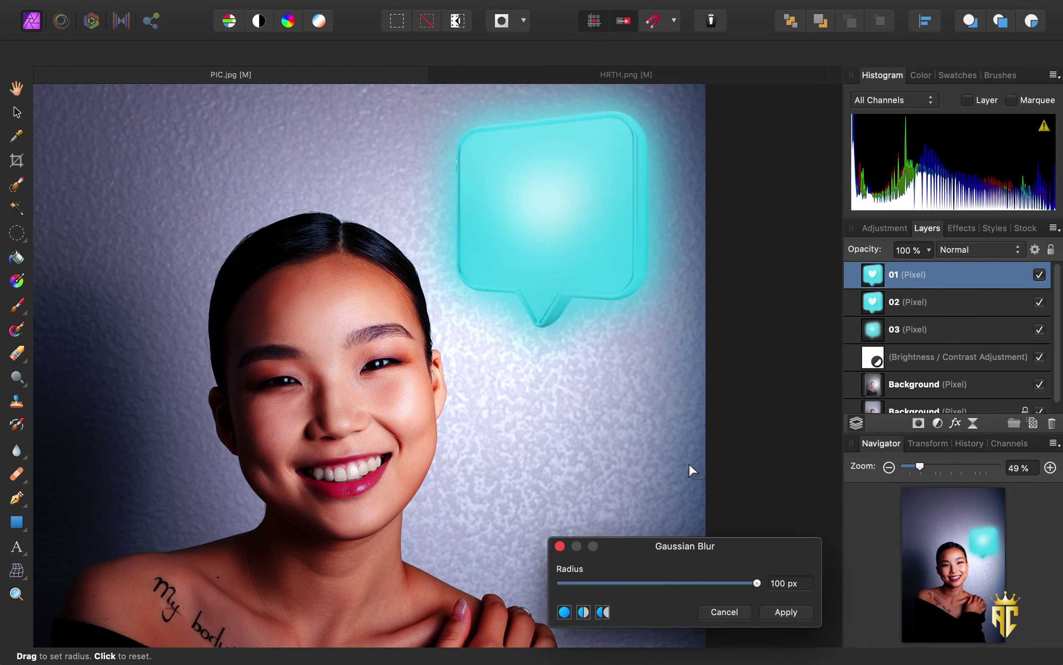
click(775, 614)
Step: Select bubble layers 01, 02 and 03 and group them
key(super+minus)
shift+click(904, 329)
key(super+g)
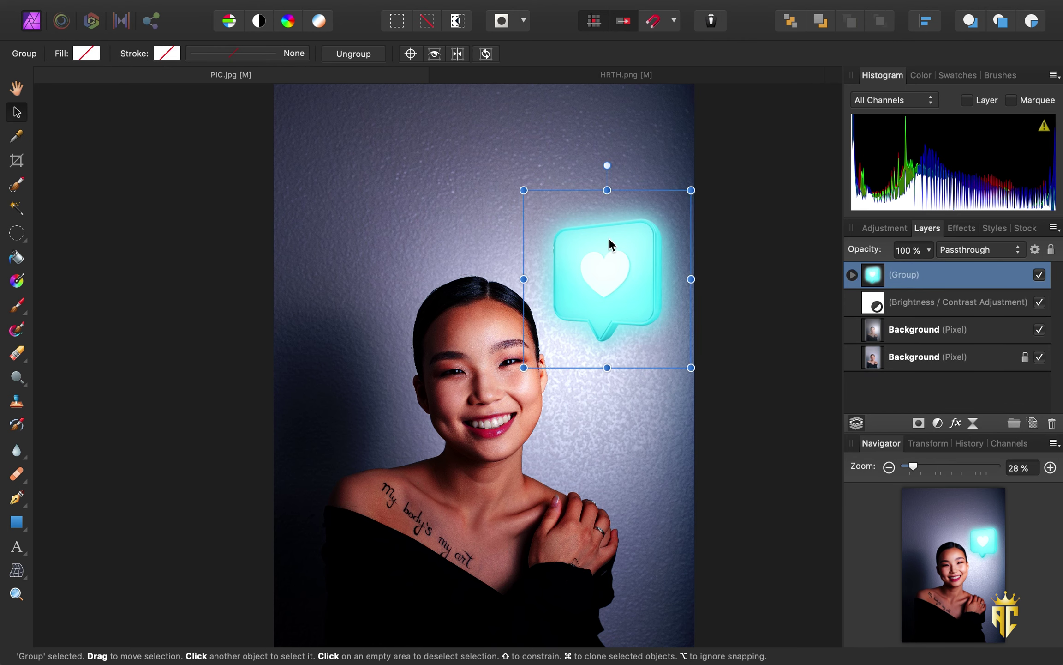
Step: Nudge the grouped glowing bubble slightly into place beside the face
drag(609, 238, 609, 262)
click(762, 379)
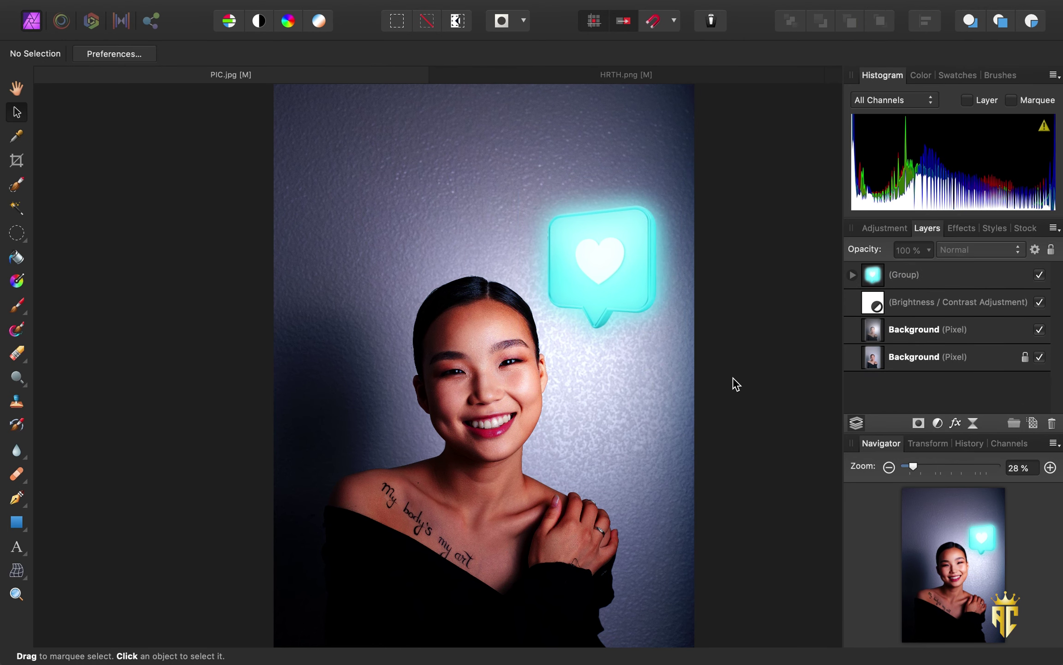
scroll(551, 352, down, 2)
scroll(551, 352, up, 2)
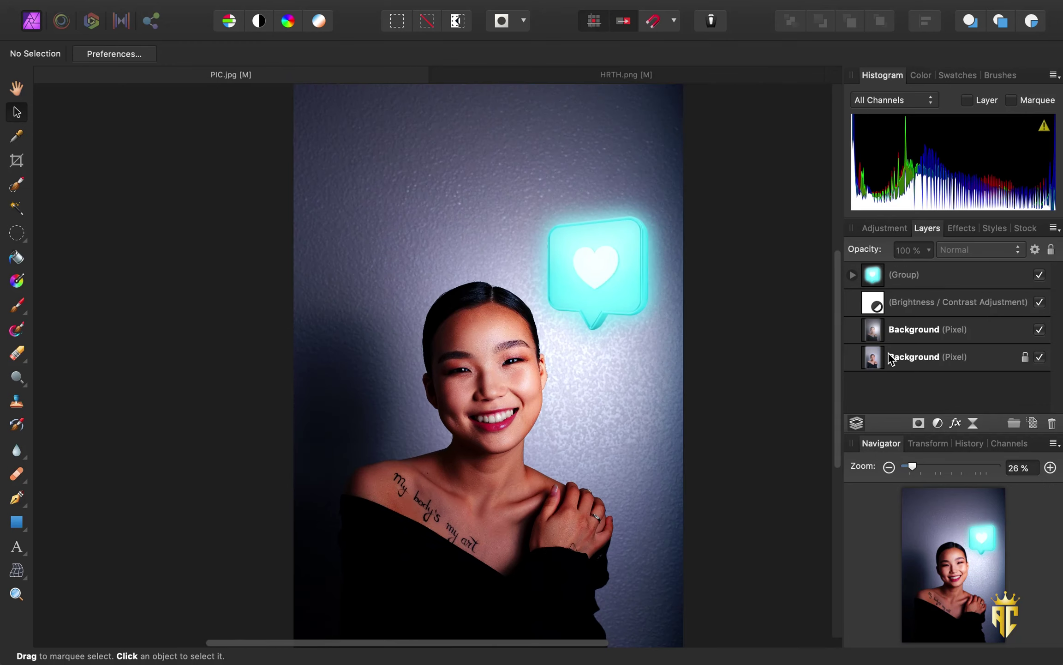
scroll(701, 302, down, 2)
scroll(702, 302, up, 2)
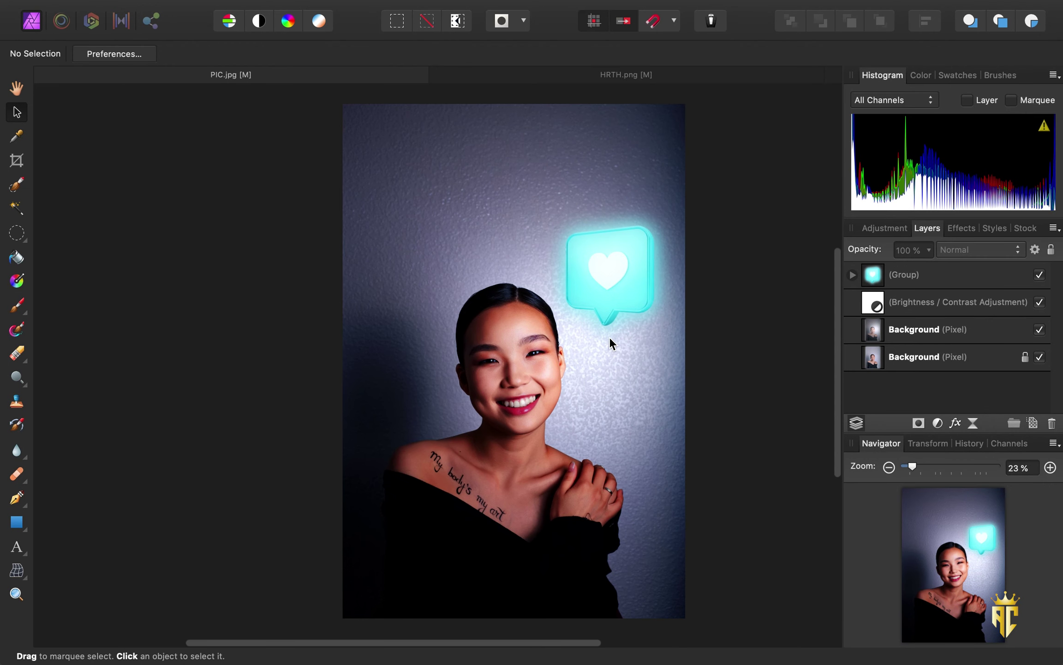
scroll(608, 337, up, 1)
drag(588, 302, 581, 307)
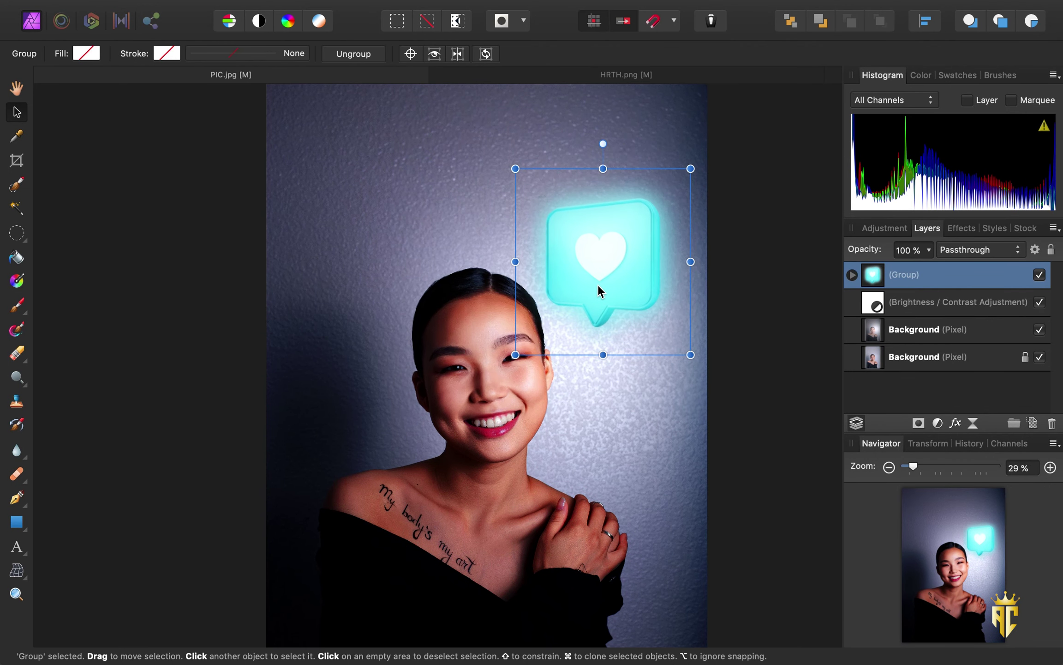
click(757, 420)
scroll(522, 338, up, 1)
scroll(521, 339, up, 1)
scroll(521, 339, up, 1)
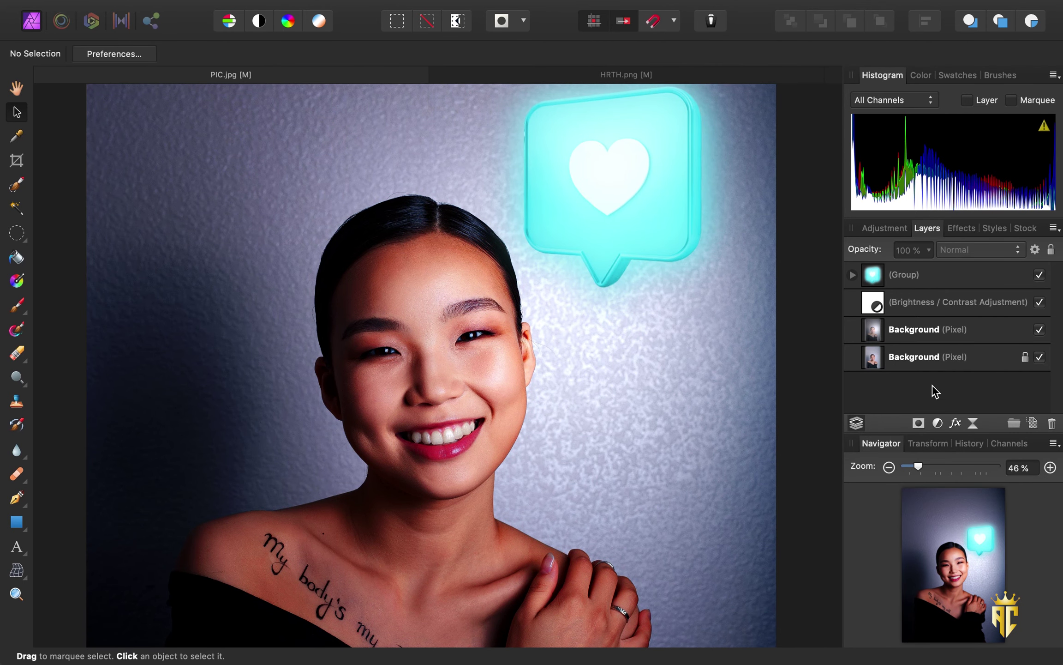
click(918, 333)
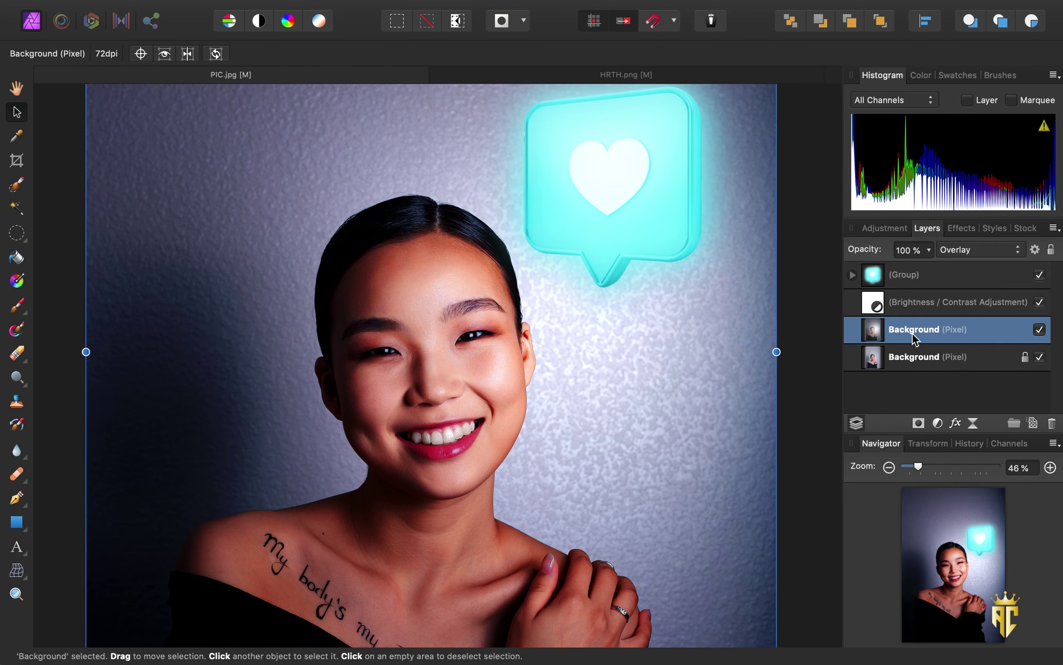
click(1039, 302)
click(1039, 302)
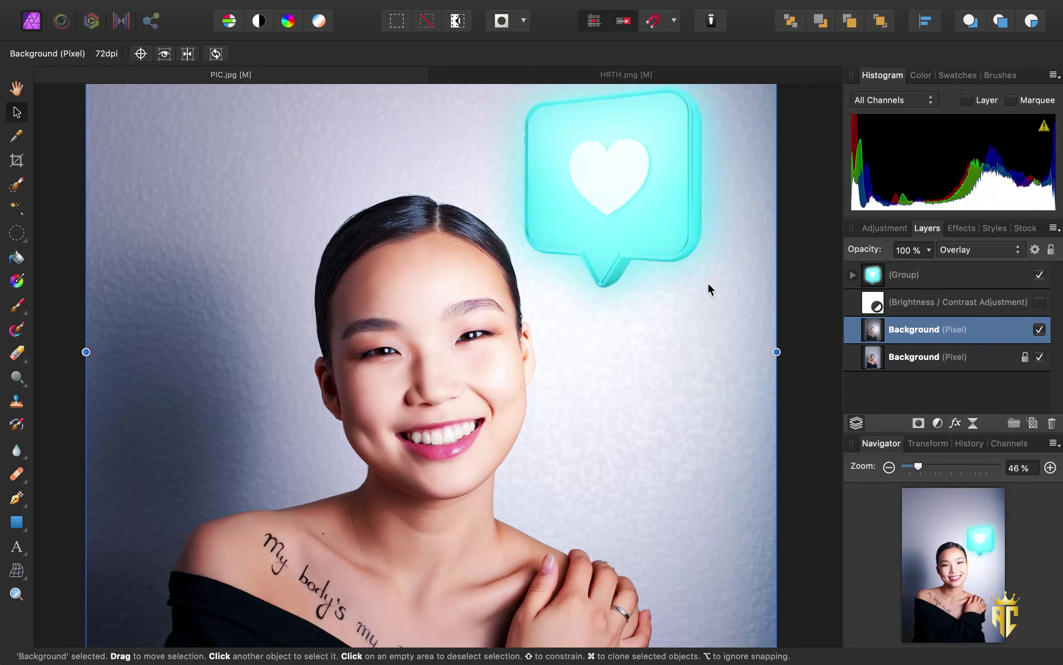
scroll(658, 305, down, 2)
scroll(658, 306, down, 1)
double_click(930, 330)
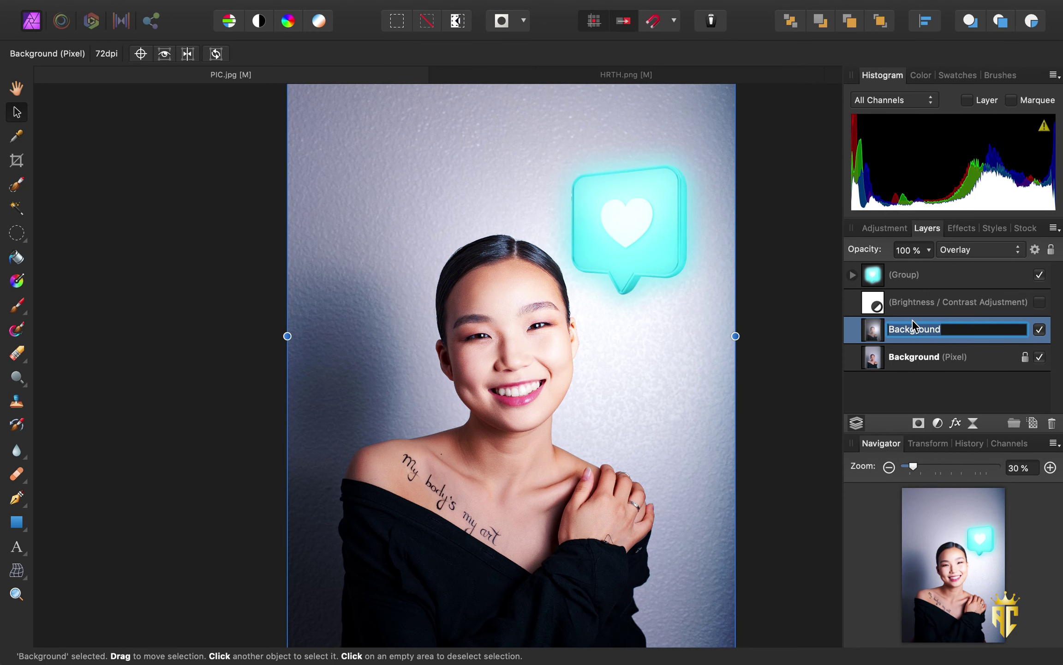
click(1040, 303)
click(904, 274)
key(h)
scroll(624, 314, down, 2)
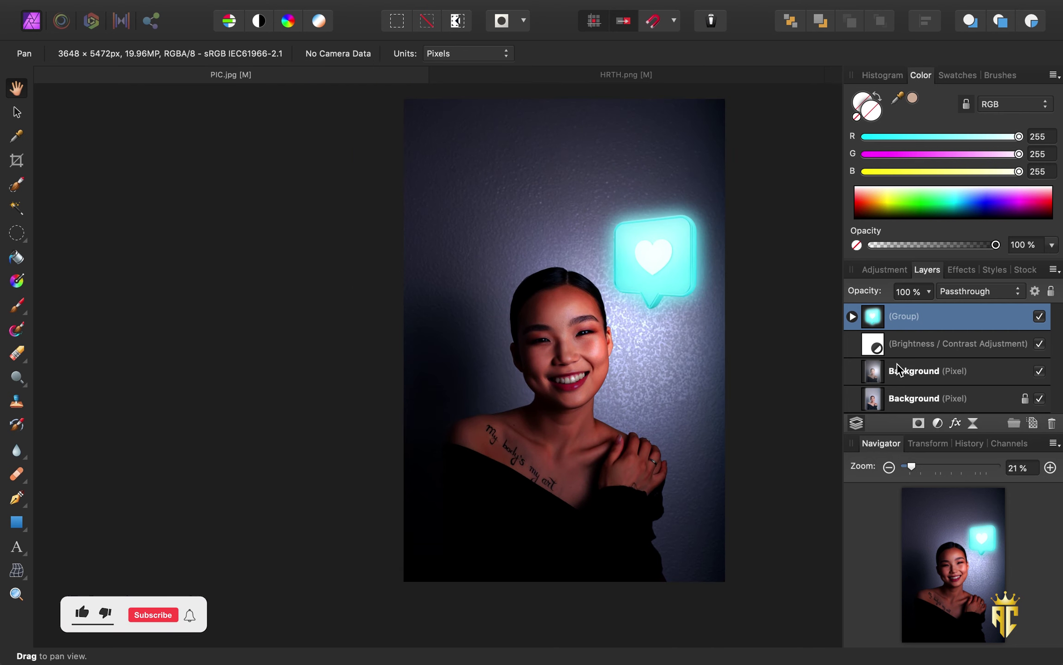
click(1030, 423)
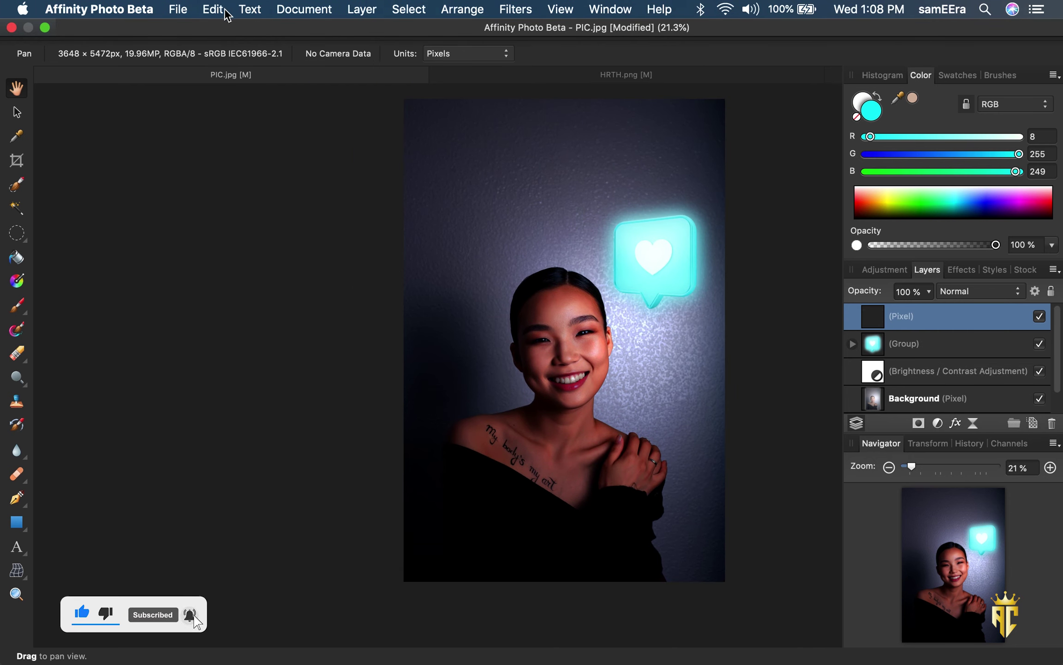
Step: Fill the new pixel layer with the cyan primary colour using Edit > Fill
click(213, 9)
click(237, 208)
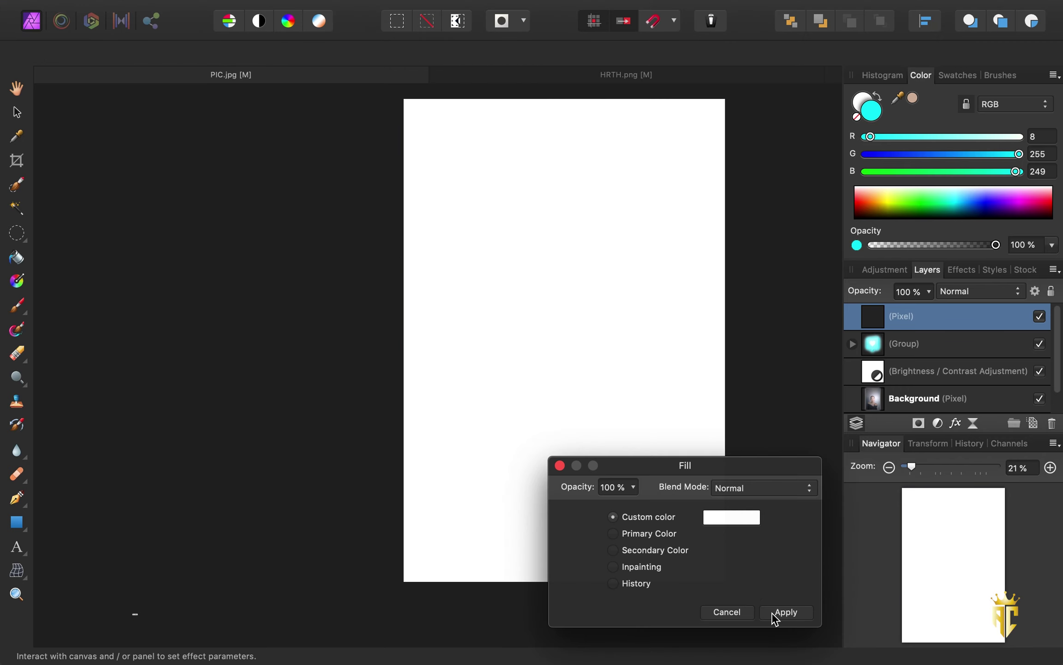
click(738, 488)
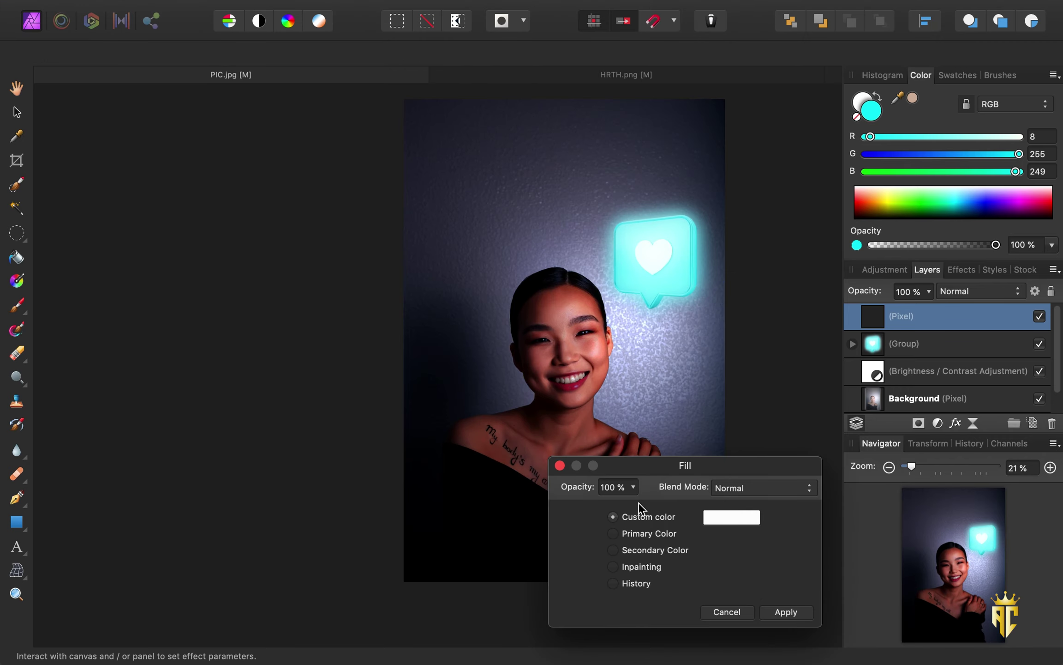
click(616, 534)
click(785, 611)
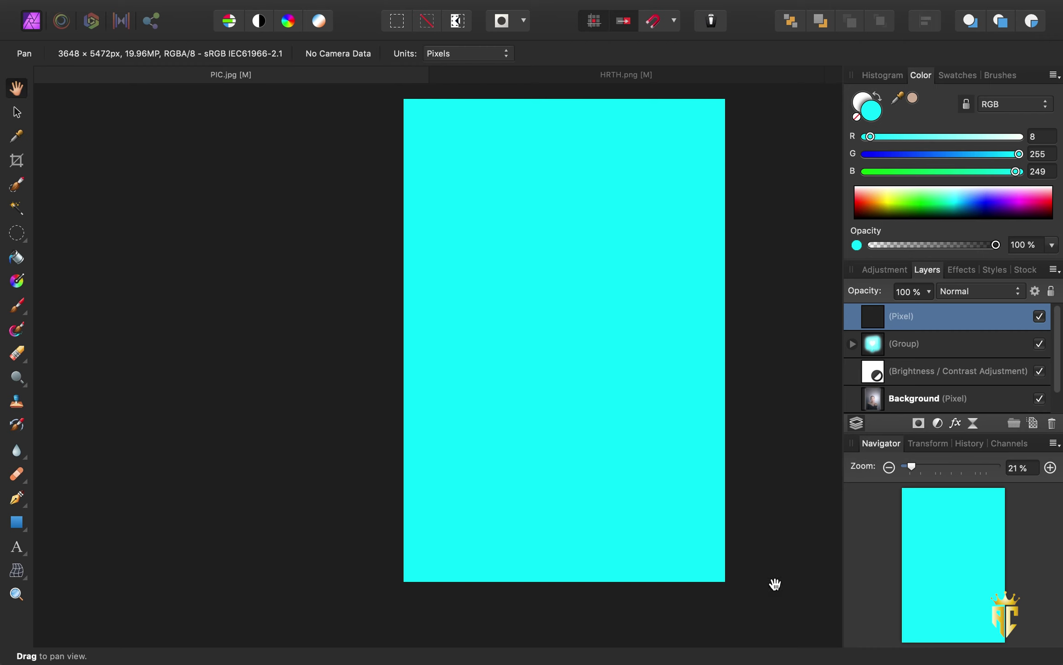
click(969, 292)
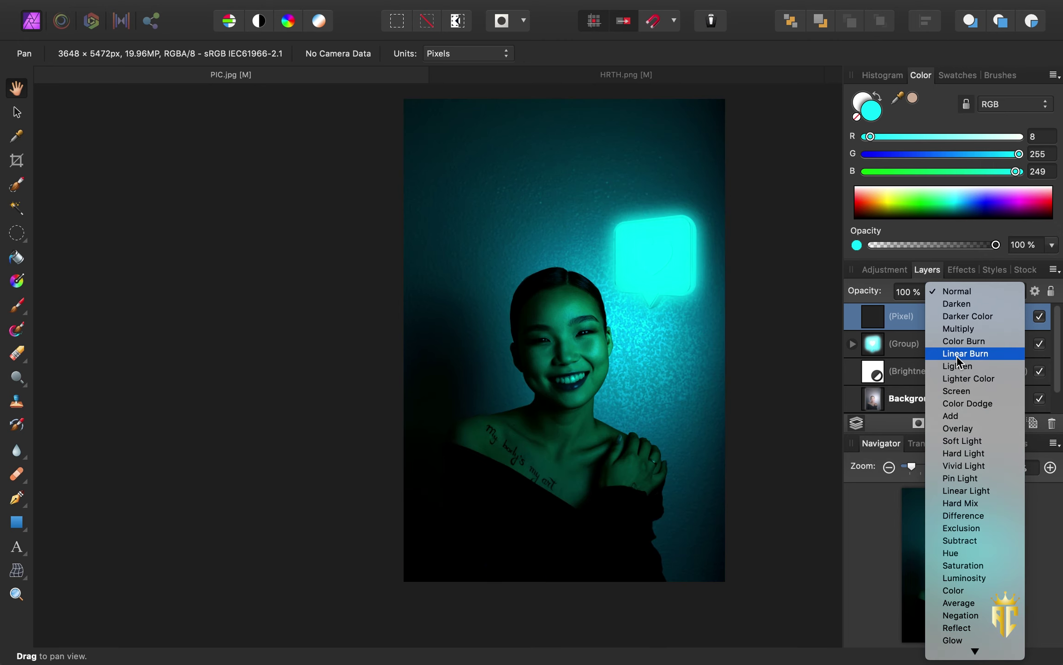
Step: Set the cyan layer to Linear Burn and place it below the bubble group
click(958, 358)
drag(925, 323, 925, 350)
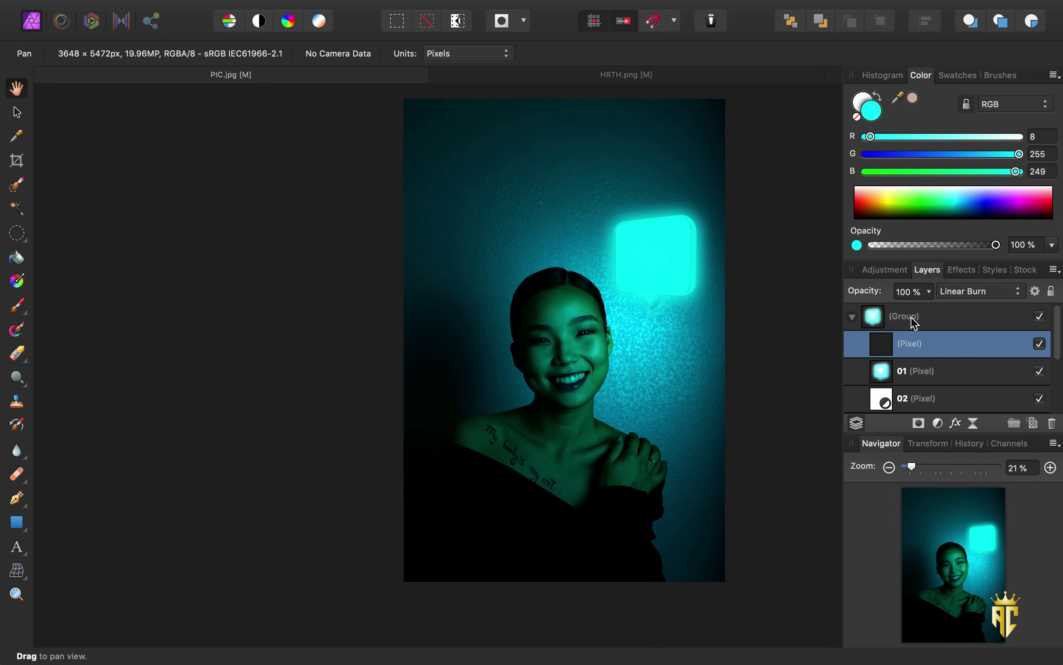
key(ctrl+z)
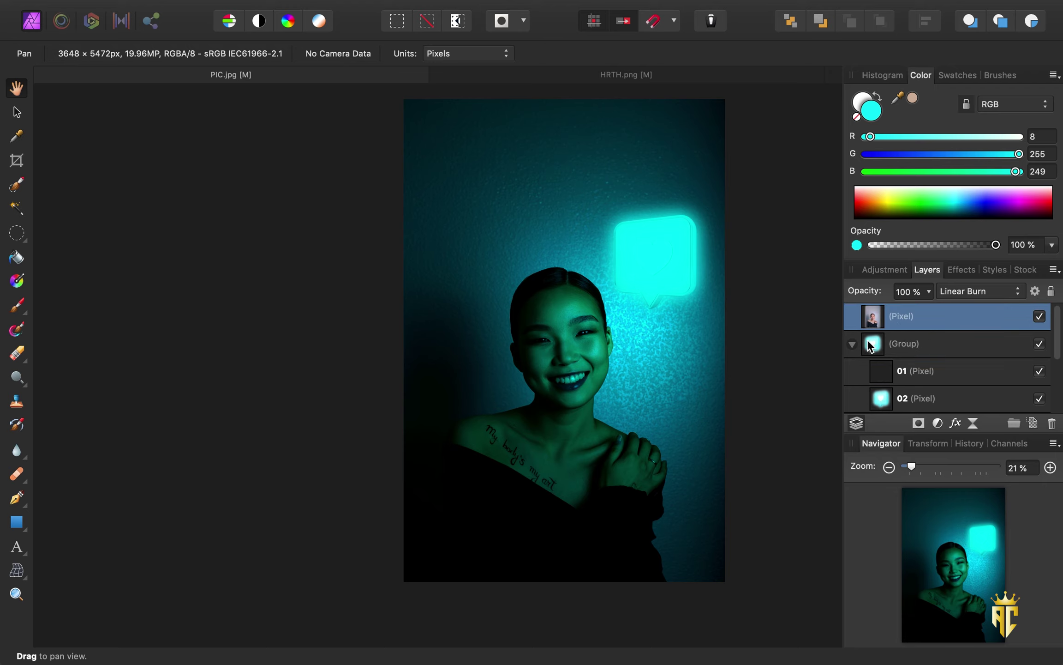
click(852, 344)
drag(880, 323, 854, 361)
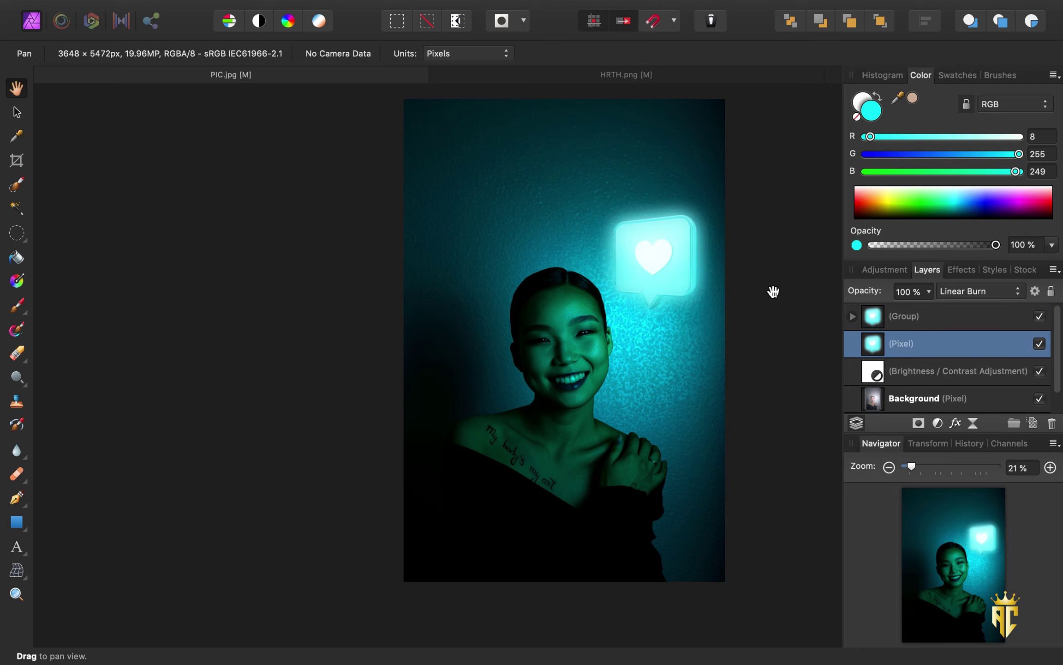
Step: Lower the cyan tint layer's opacity to 50%
click(937, 321)
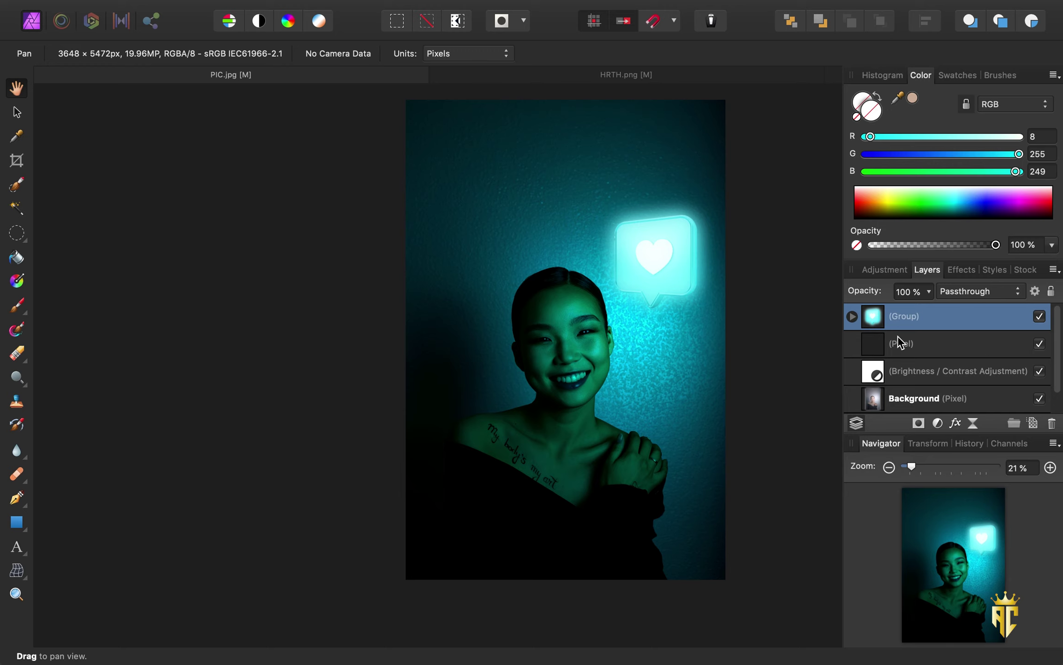
click(904, 347)
click(928, 292)
drag(921, 312, 852, 321)
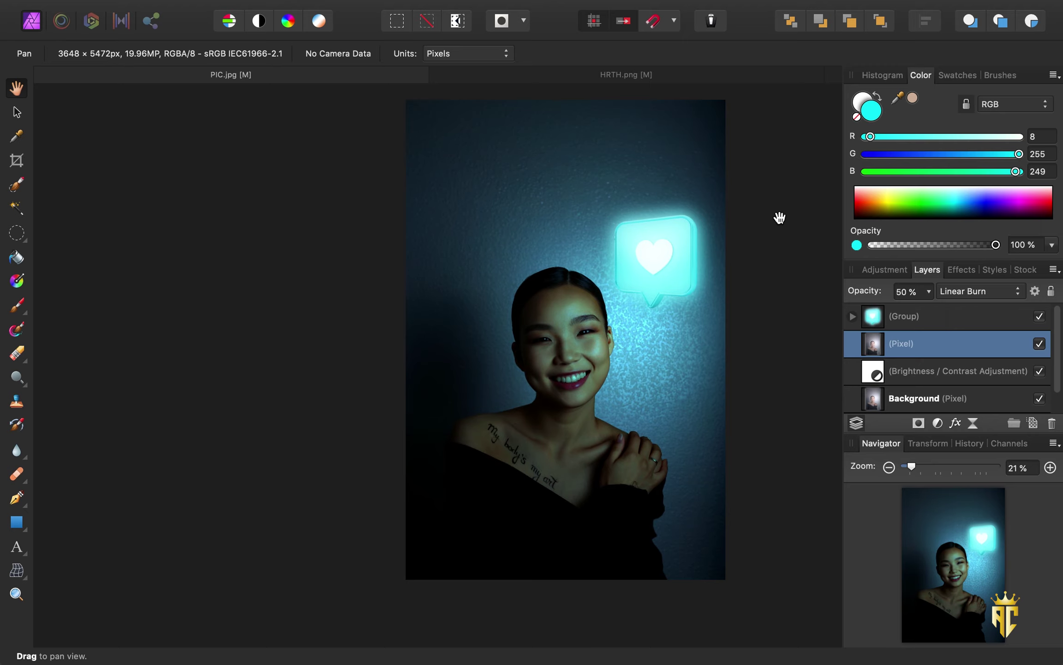
scroll(679, 311, down, 3)
scroll(682, 362, up, 2)
scroll(682, 362, up, 3)
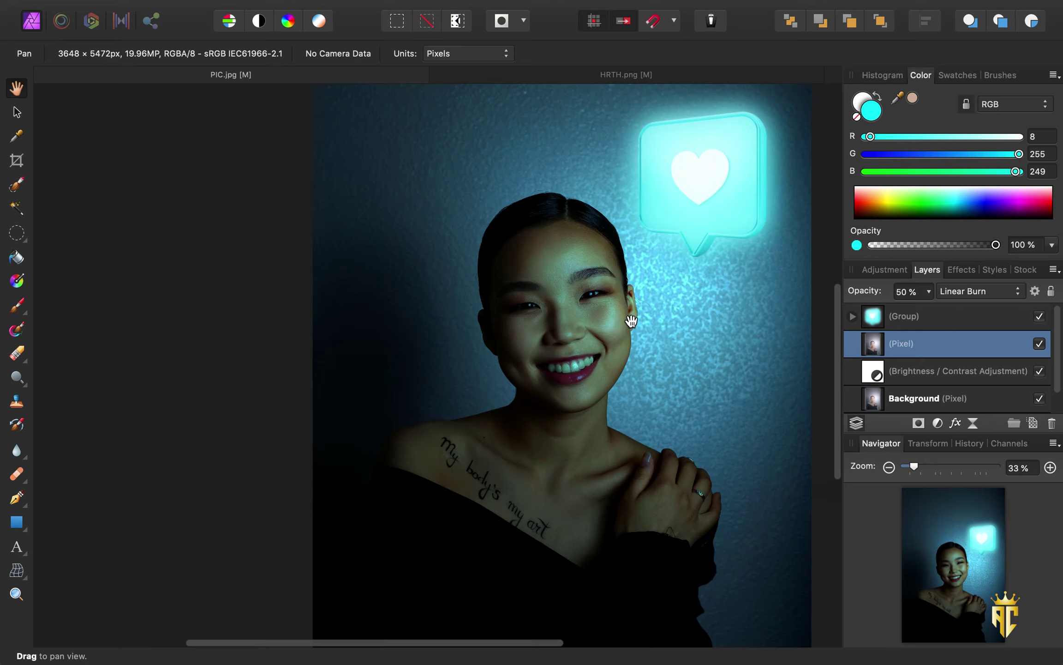
scroll(631, 320, up, 3)
Step: Add a new pixel layer with white as the Paint Brush colour
key(b)
scroll(631, 321, up, 3)
key(x)
click(97, 53)
Step: Set the paint brush width to 19 px
drag(185, 73, 122, 81)
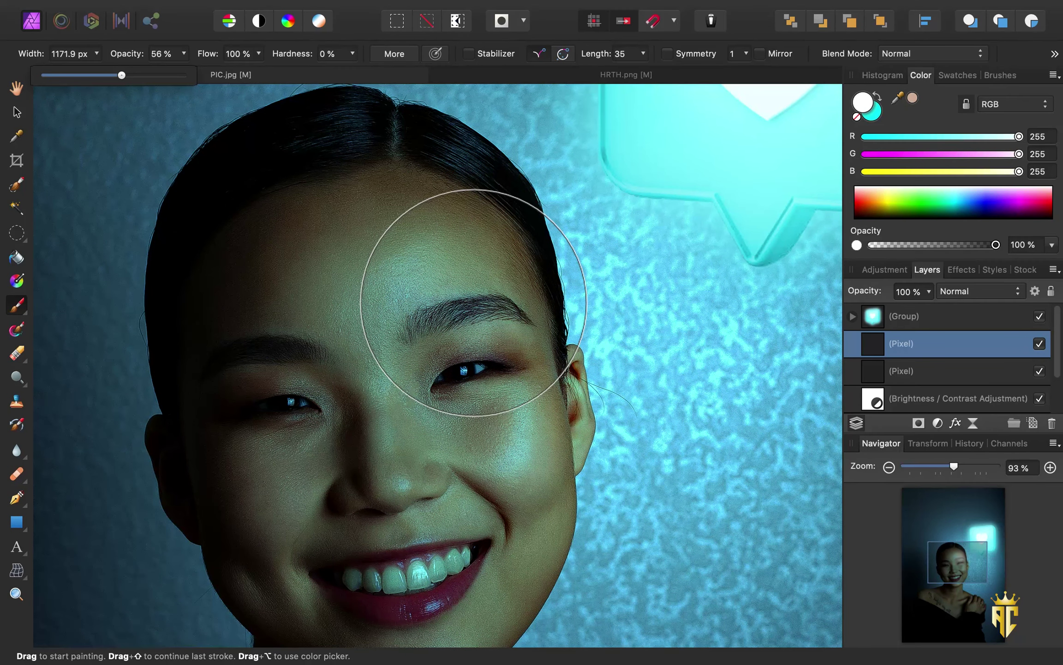
click(97, 54)
mouse_move(51, 74)
mouse_down()
mouse_move(35, 74)
mouse_move(87, 74)
mouse_up()
scroll(415, 323, down, 3)
Step: Paint soft white highlights on the cheeks, forehead, chin and collarbone
drag(249, 351, 276, 416)
drag(499, 295, 522, 351)
drag(300, 139, 369, 153)
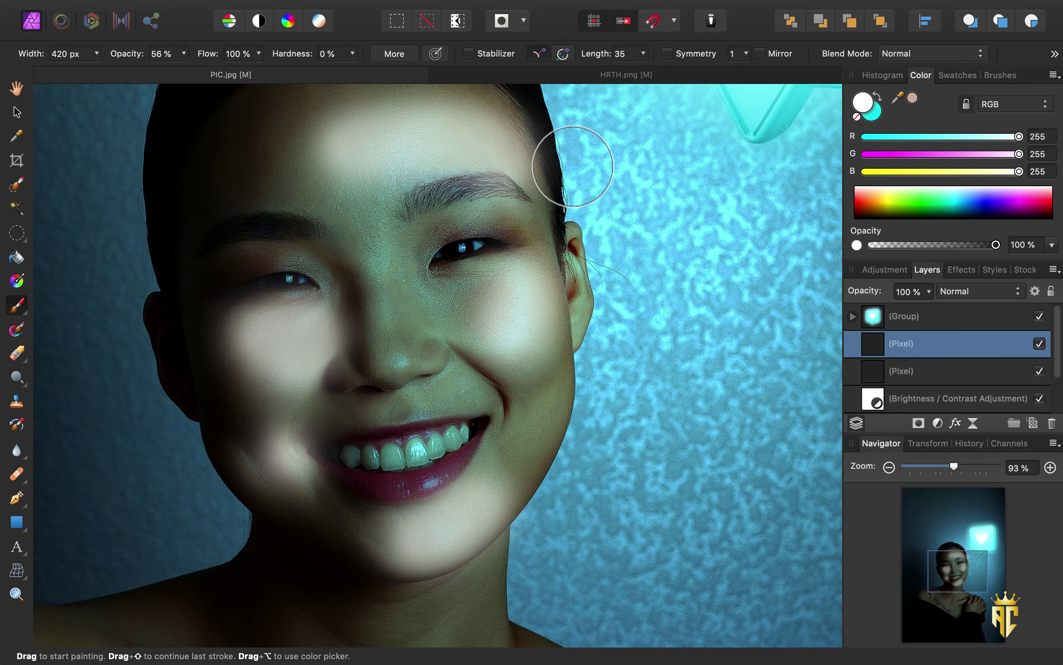
scroll(541, 321, down, 3)
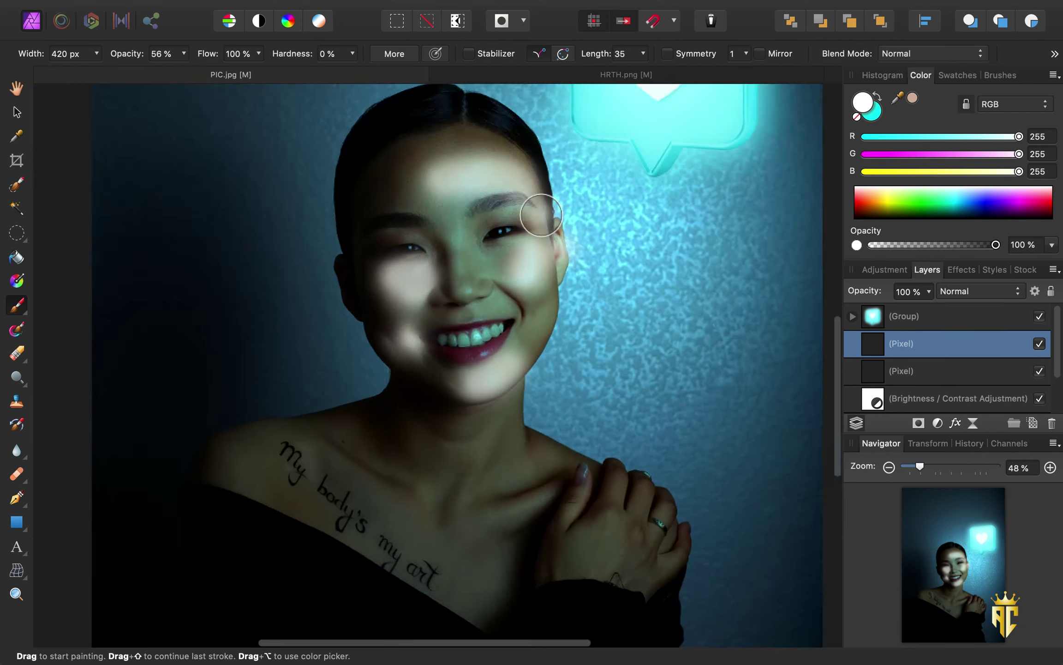
scroll(536, 314, down, 5)
mouse_move(554, 378)
mouse_down()
mouse_move(497, 418)
mouse_move(451, 426)
mouse_up()
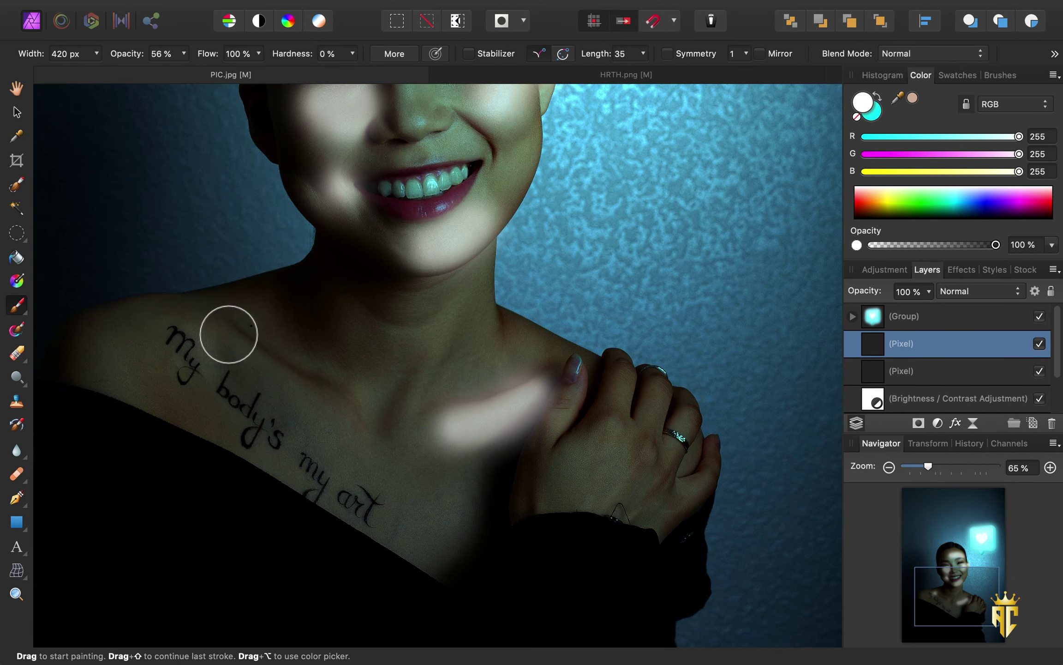
drag(225, 332, 228, 334)
Step: Set the highlight layer's blend mode to Soft Light
click(979, 290)
scroll(672, 310, up, 5)
scroll(672, 311, up, 3)
key(h)
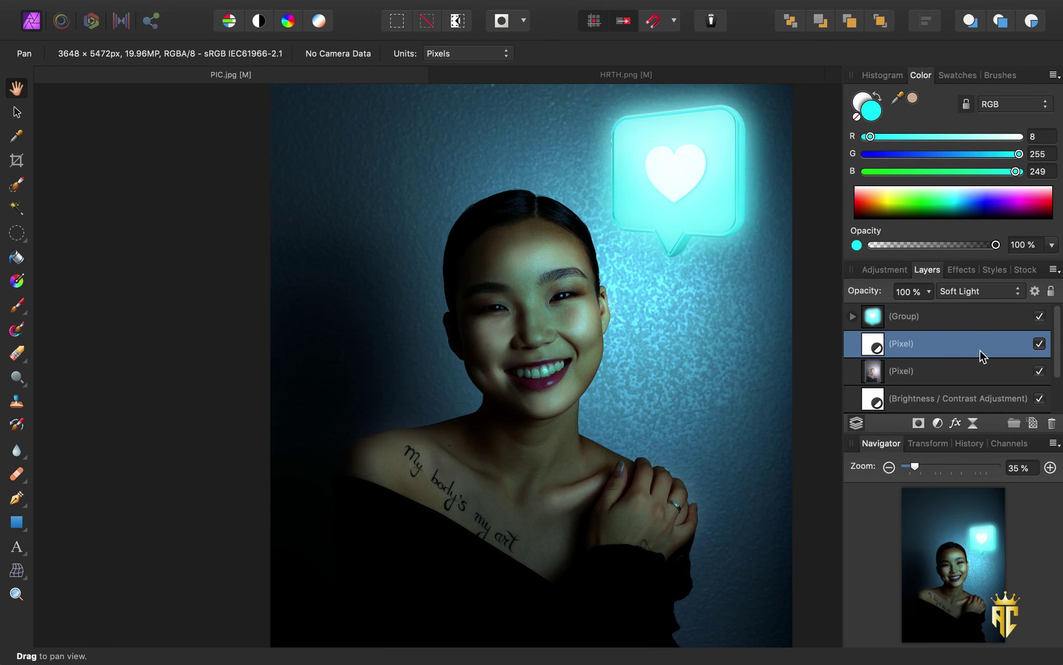
Step: Blur the highlight layer with a 43.8 px Gaussian blur and toggle it to compare
click(515, 10)
mouse_move(521, 55)
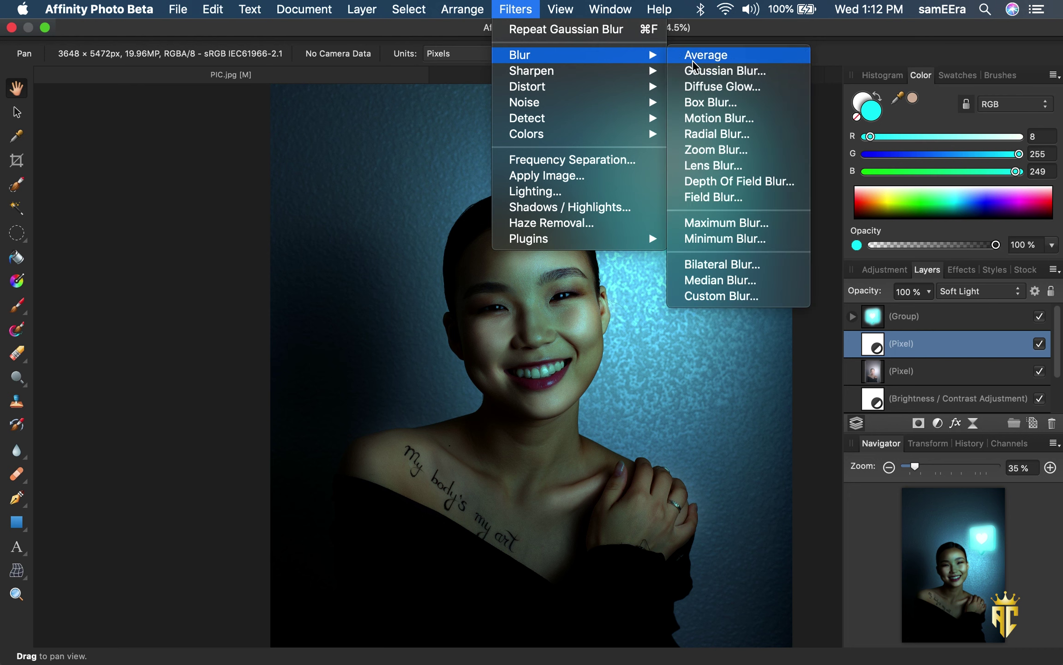
click(703, 76)
drag(720, 583, 723, 583)
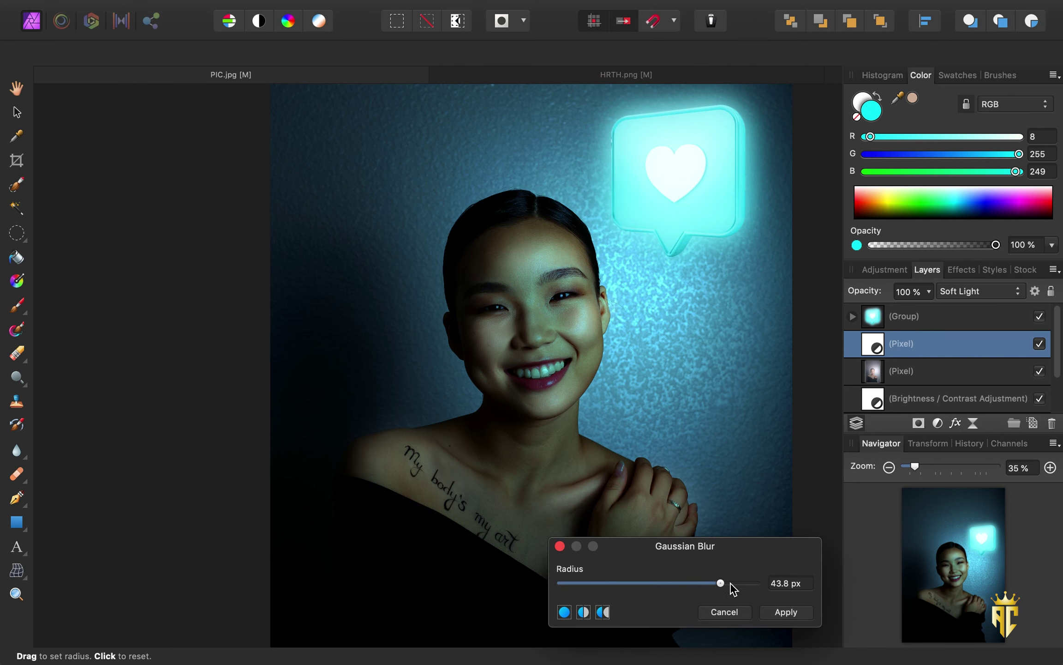
click(778, 609)
click(1039, 344)
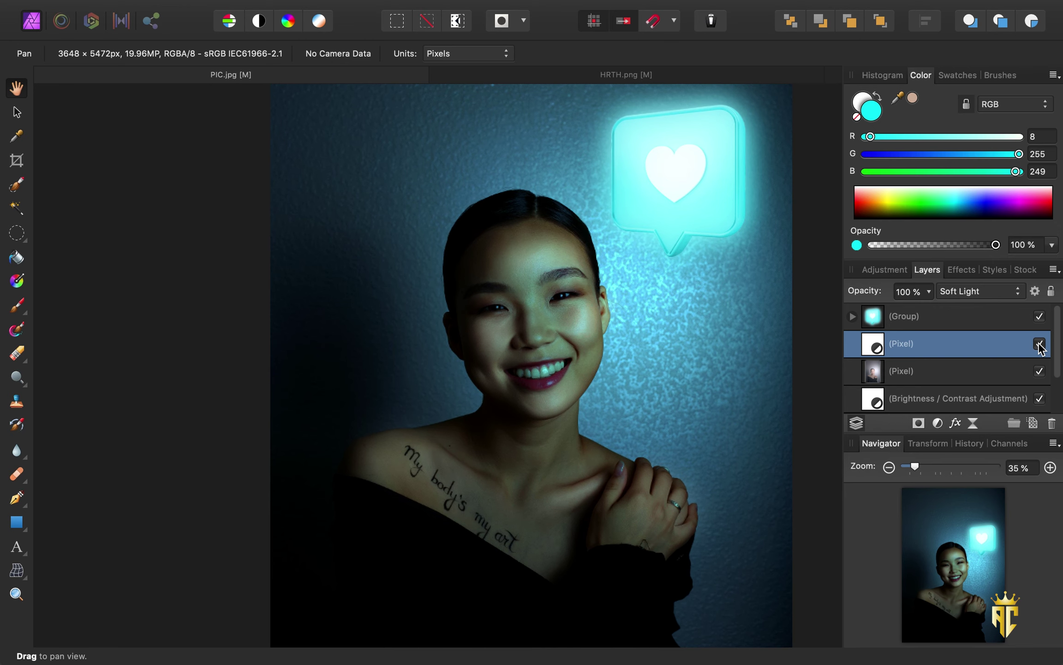
scroll(484, 238, down, 3)
scroll(610, 305, up, 5)
scroll(548, 292, up, 2)
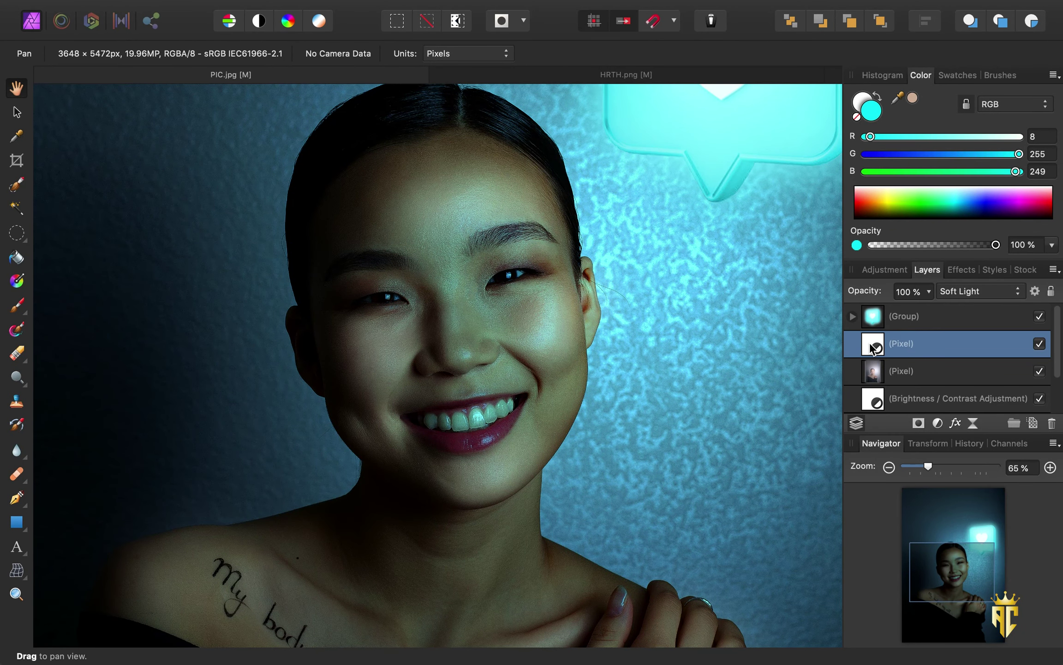
Step: Undo the accidental nesting of the photo layer and scroll through the Layers panel
drag(903, 371, 916, 344)
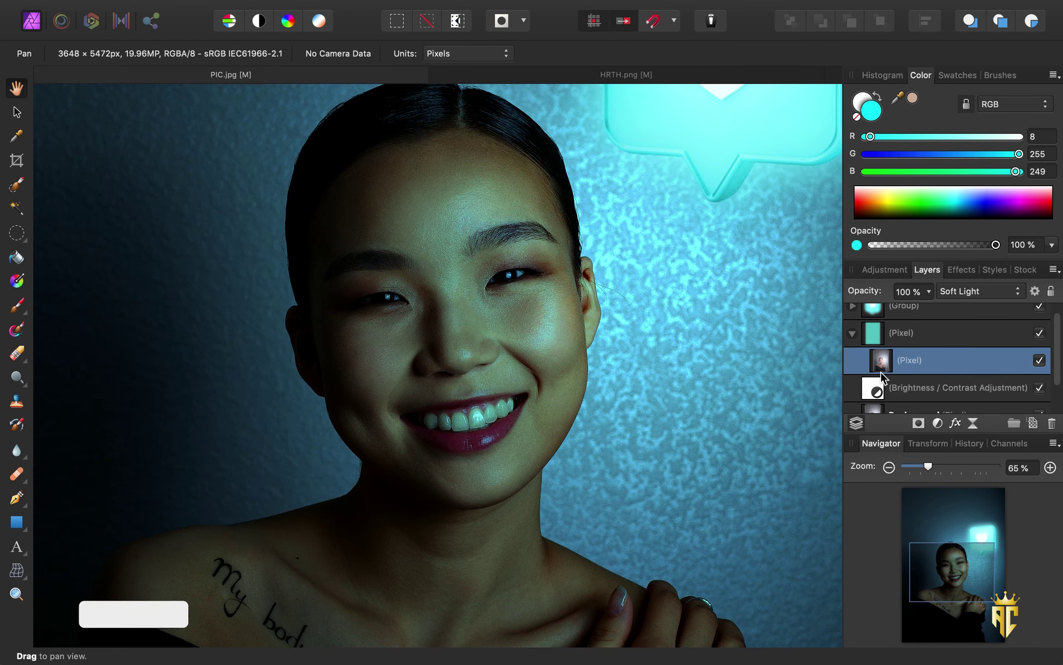
key(ctrl+z)
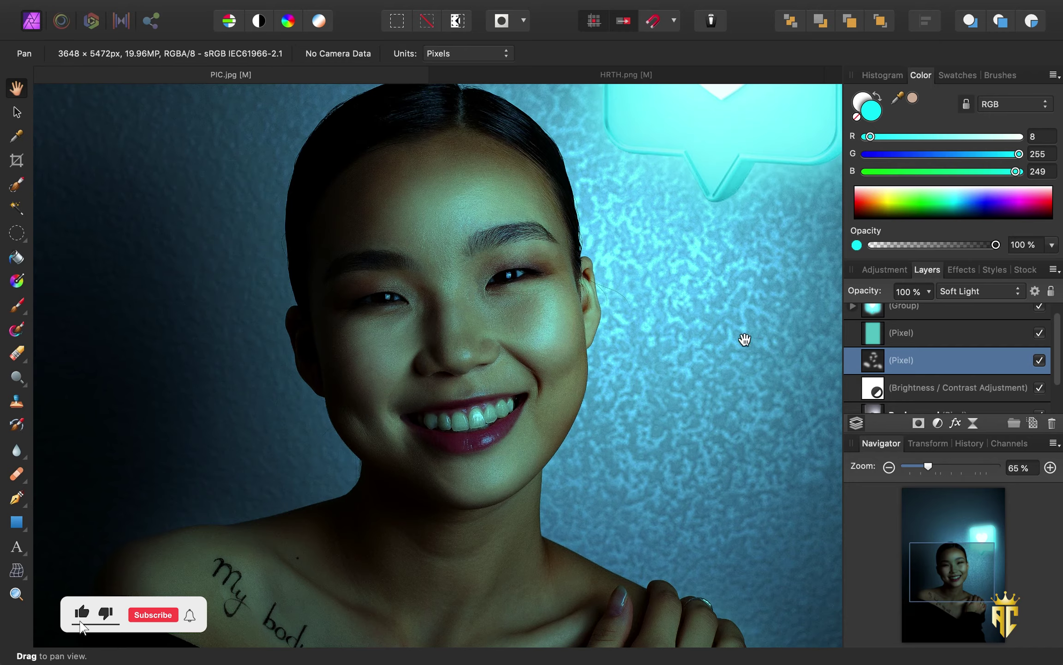
scroll(653, 325, down, 3)
scroll(733, 367, down, 2)
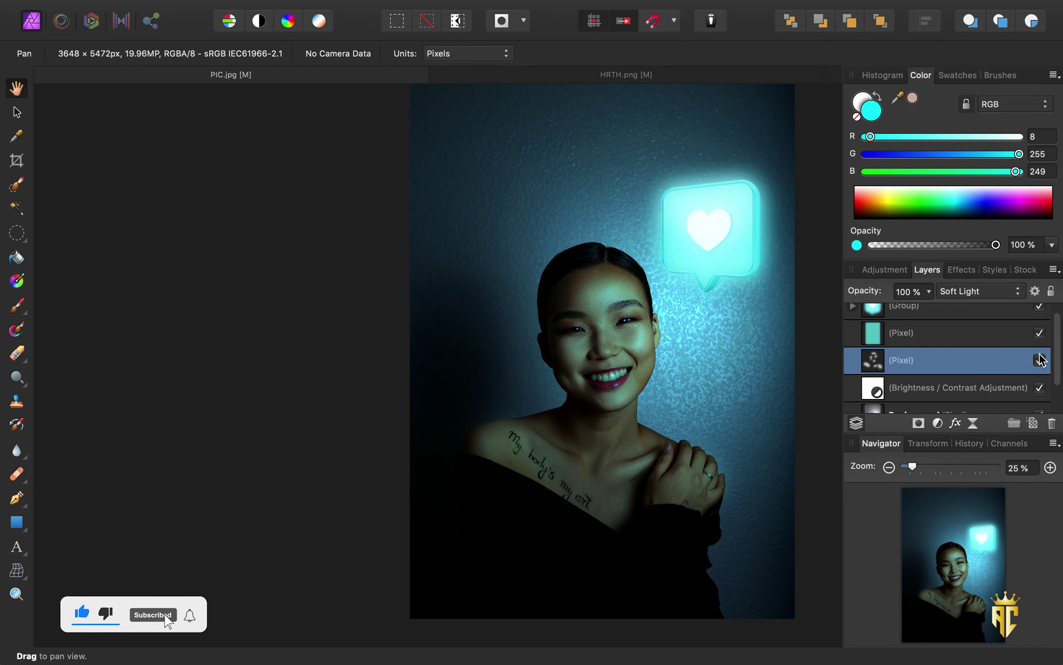
scroll(638, 313, down, 1)
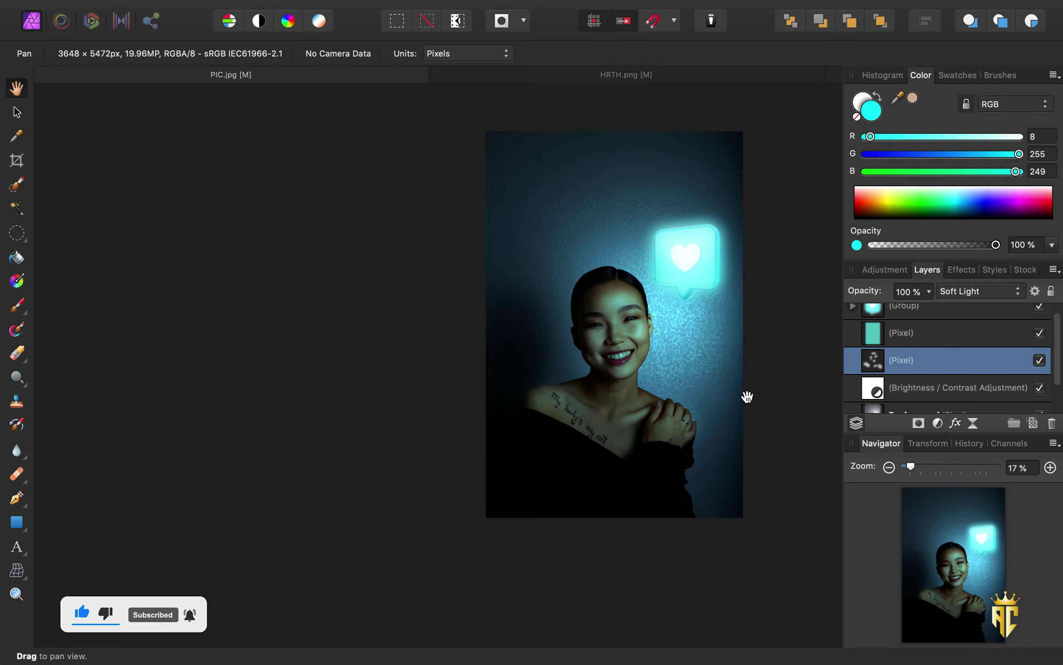
scroll(746, 396, up, 1)
scroll(746, 396, up, 2)
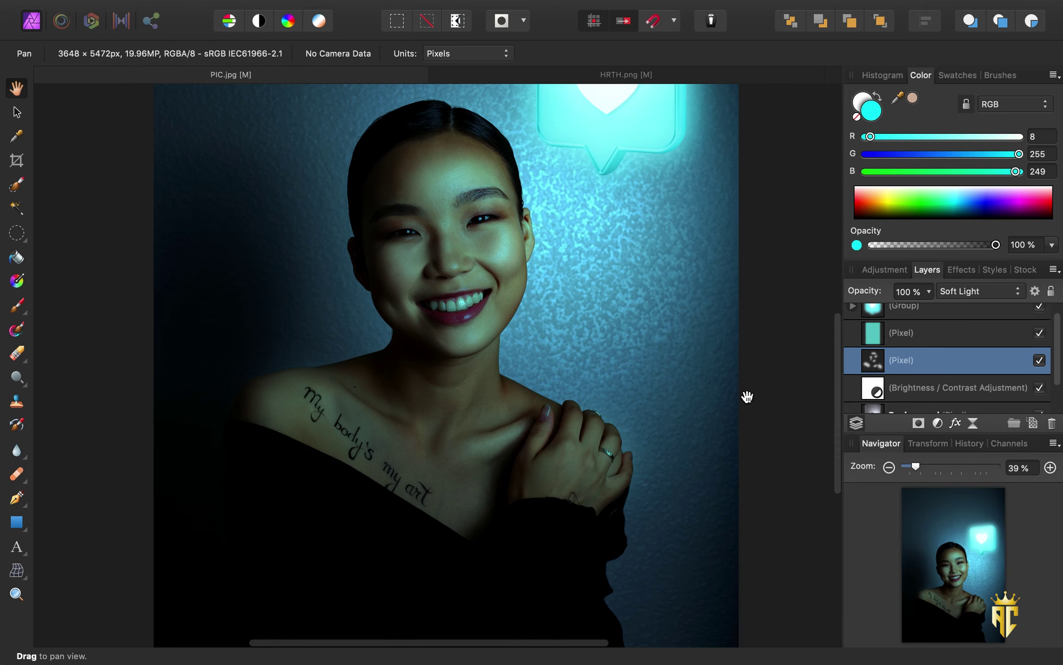
scroll(746, 396, down, 1)
scroll(666, 380, down, 2)
scroll(518, 361, up, 1)
scroll(519, 360, up, 1)
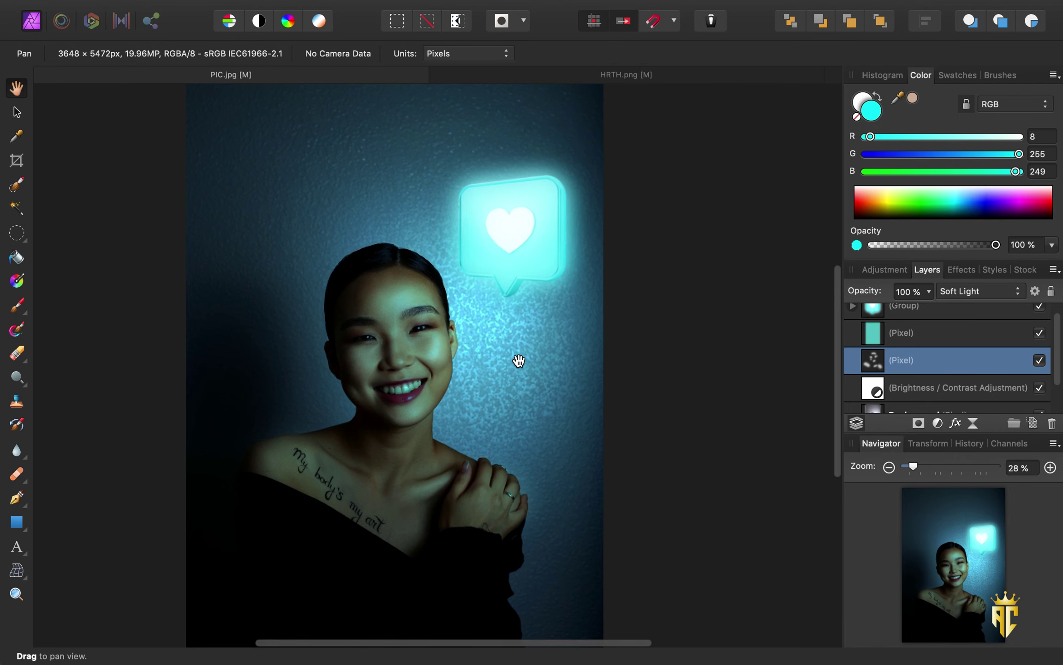
scroll(630, 408, down, 2)
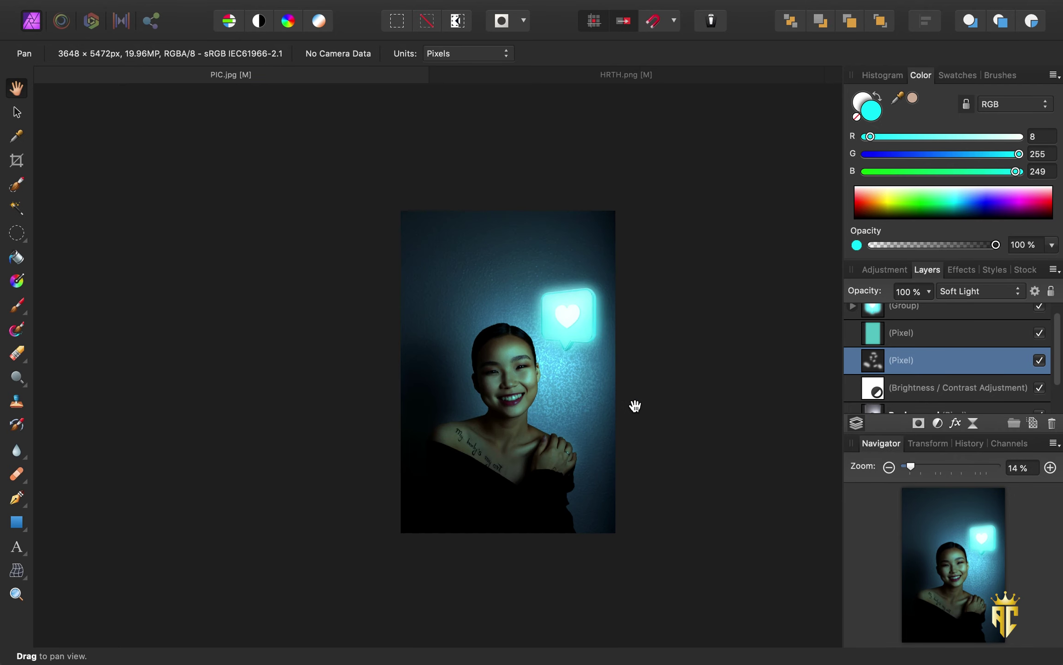
scroll(542, 415, up, 1)
scroll(969, 385, down, 1)
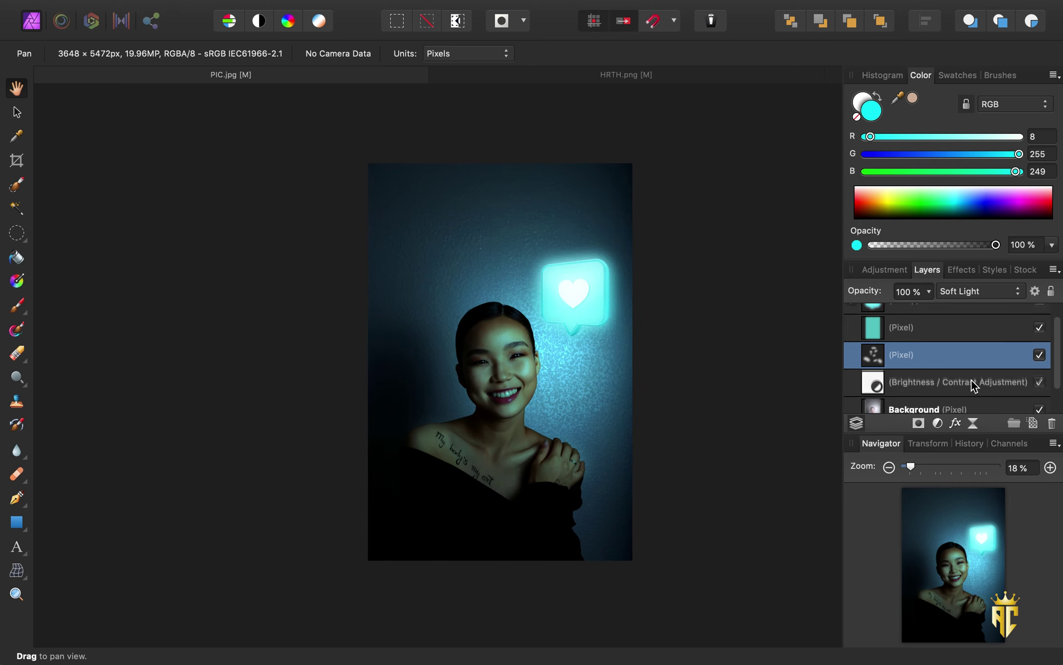
Step: Set the Brightness/Contrast adjustment to -82% brightness and 48% contrast
double_click(872, 381)
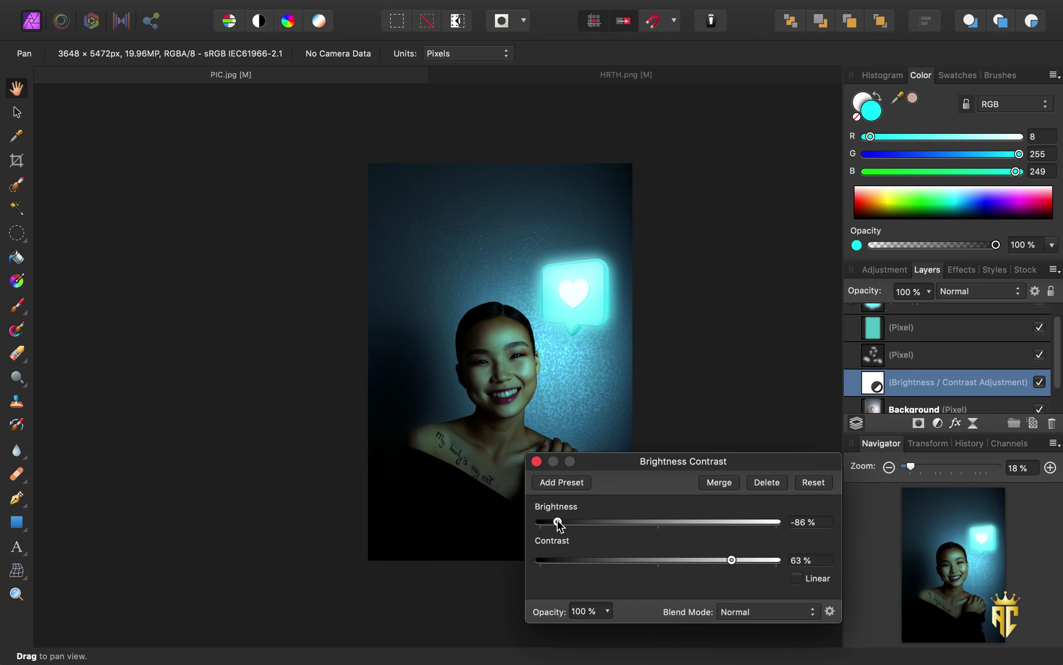
drag(562, 525, 563, 525)
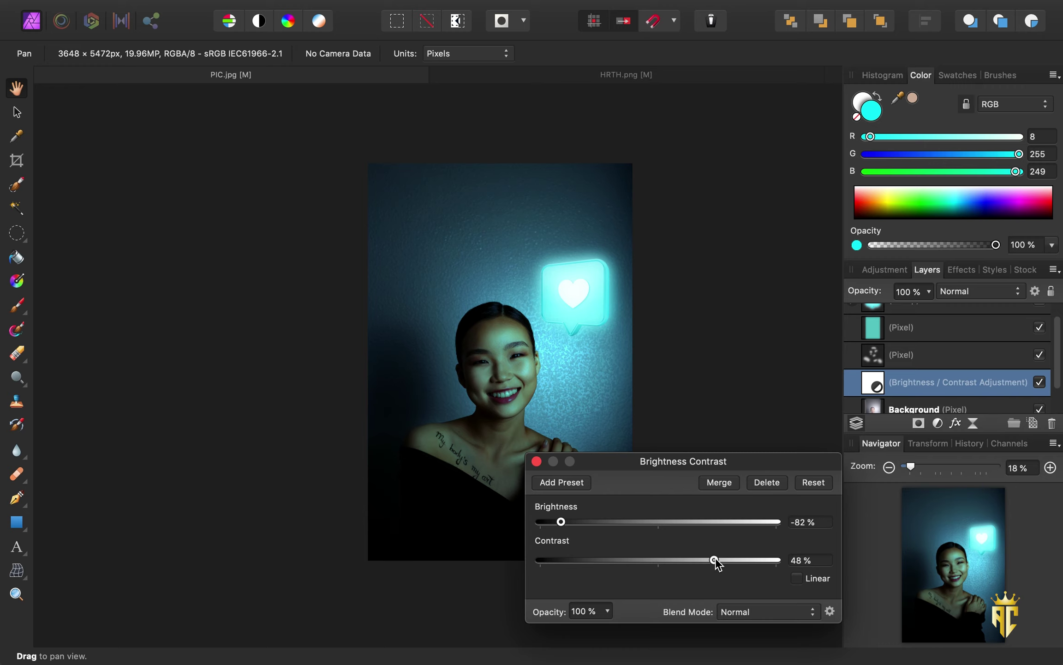
click(538, 461)
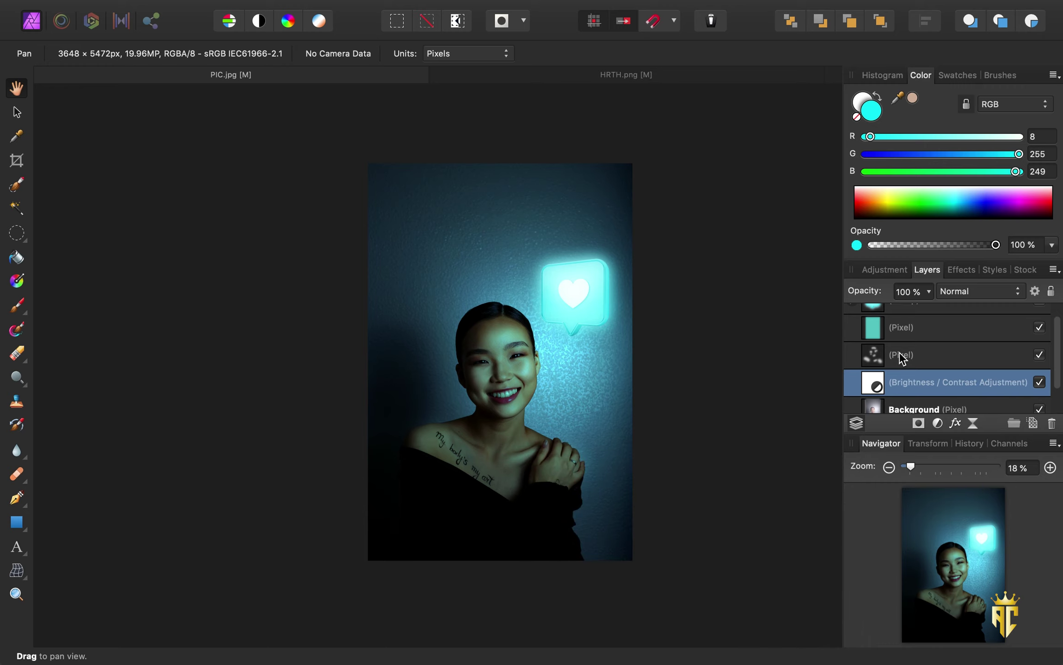
Step: Duplicate the blurred Soft Light highlight layer
click(895, 358)
right_click(916, 358)
click(928, 482)
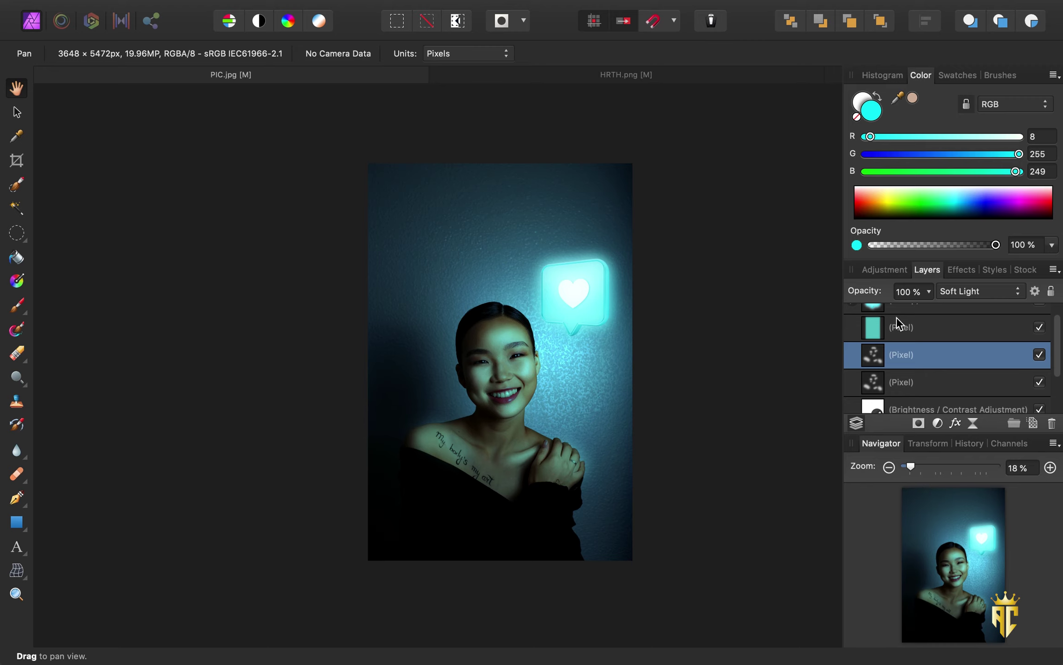
Step: Switch the duplicated highlight layer's blend mode from Soft Light to Overlay
click(963, 287)
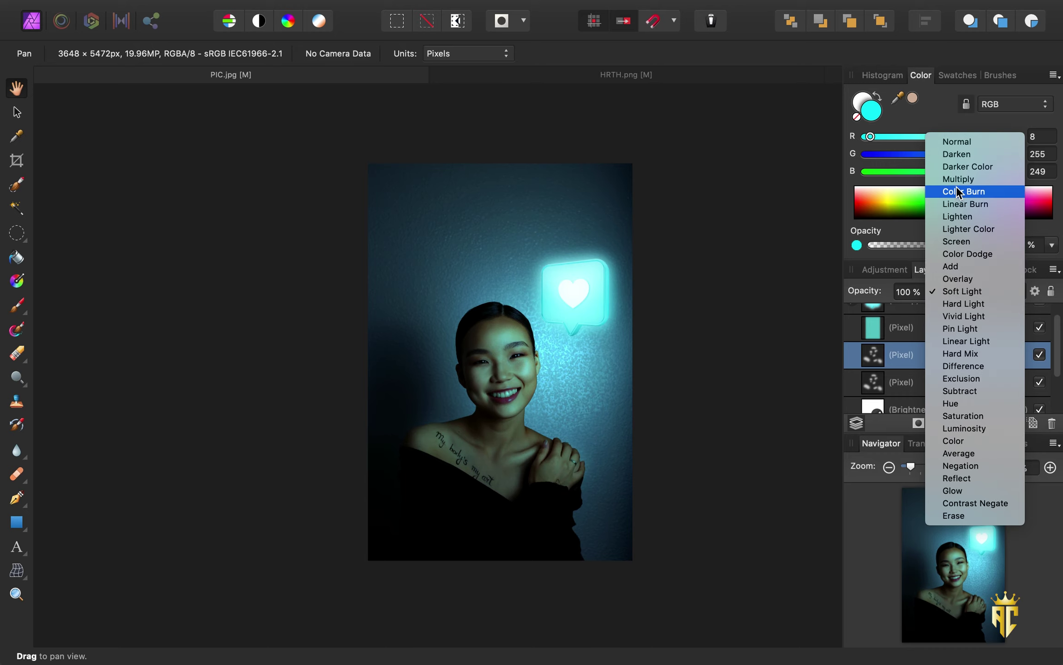
click(961, 288)
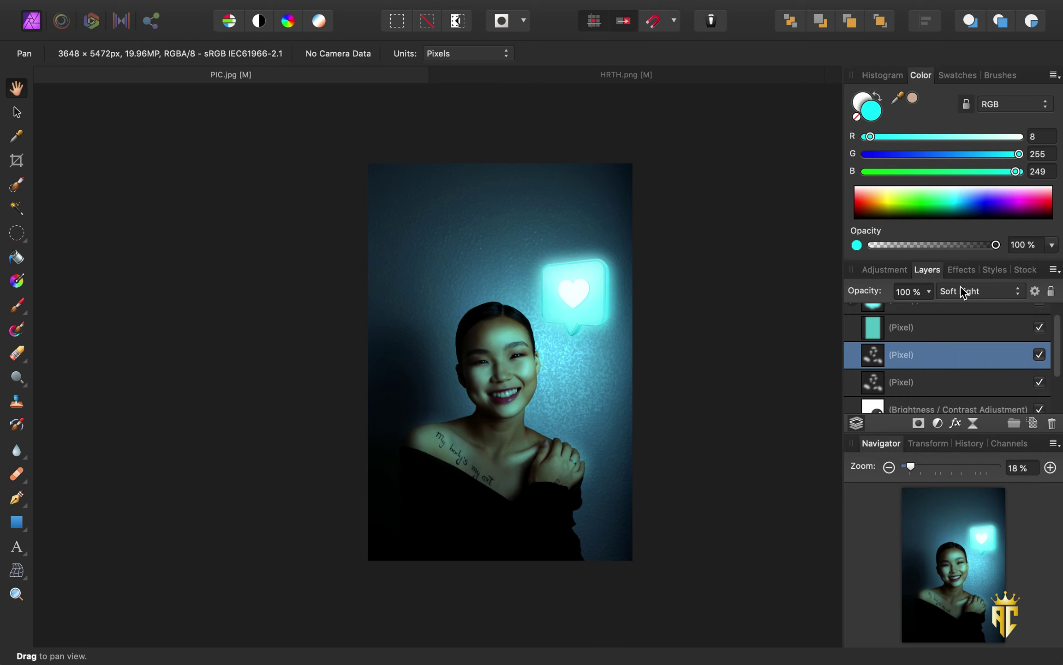
click(961, 295)
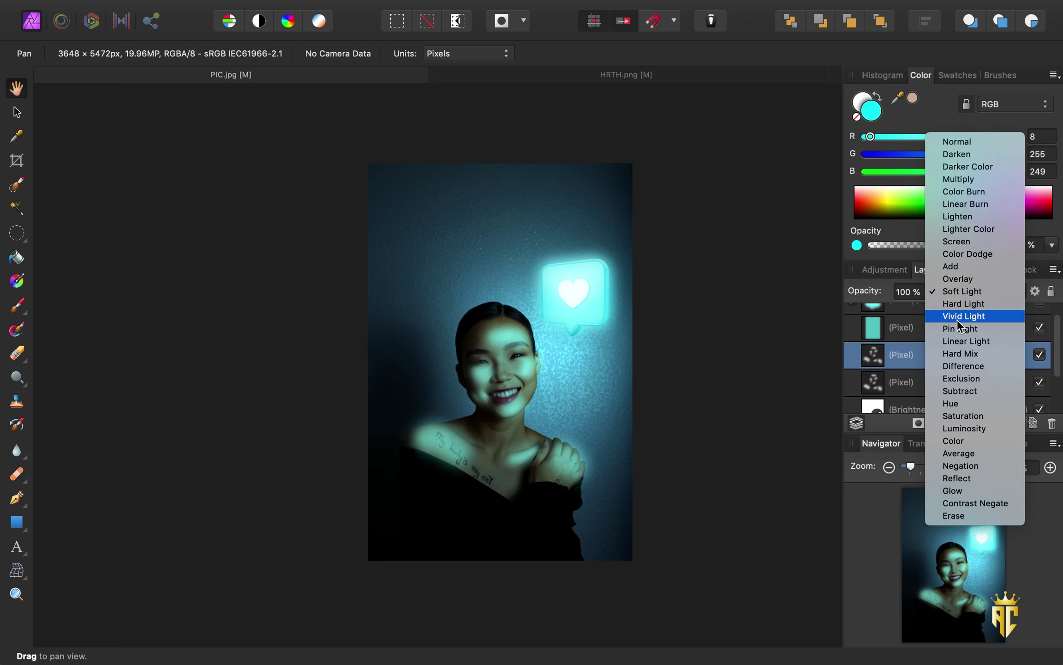
click(957, 279)
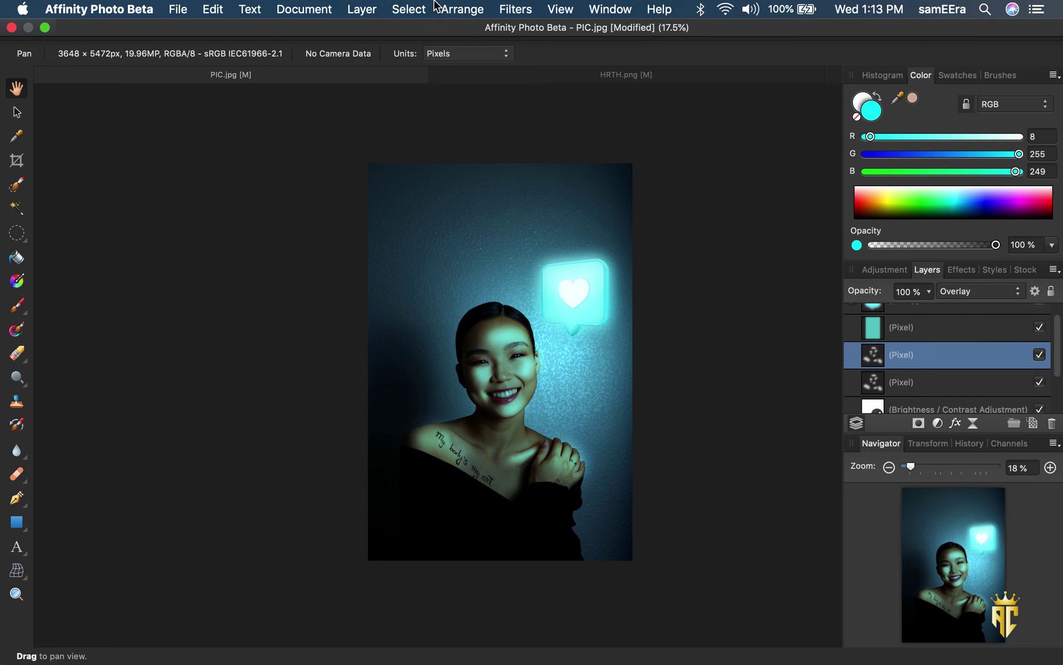
Step: Apply a Gaussian blur of about 48 px to the Overlay layer and compare before and after
click(516, 10)
mouse_move(520, 55)
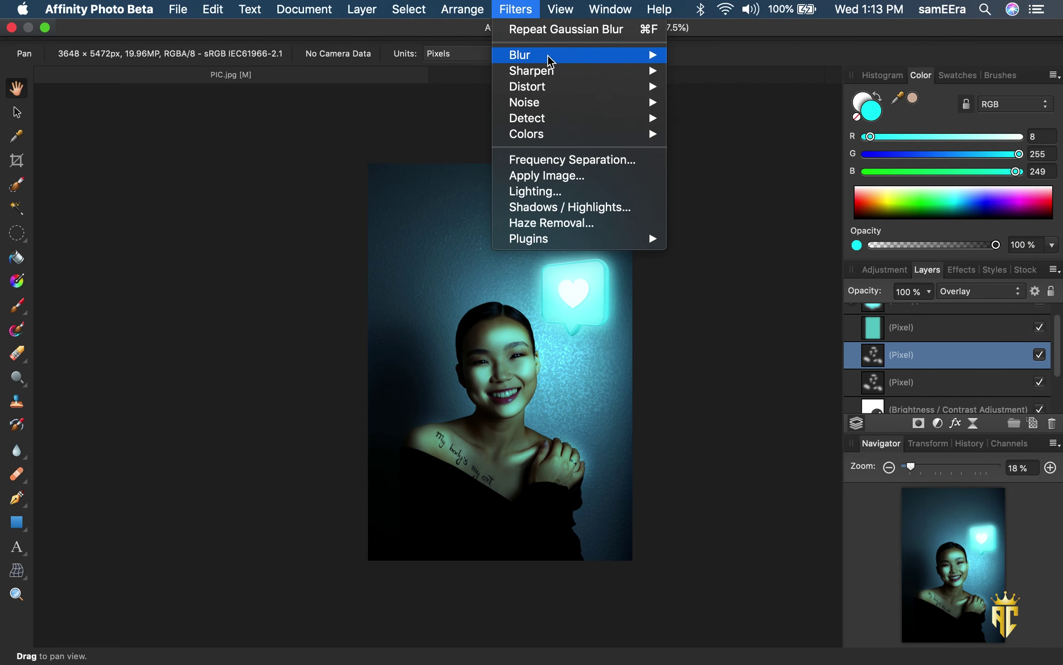
click(696, 77)
drag(720, 583, 757, 584)
click(785, 612)
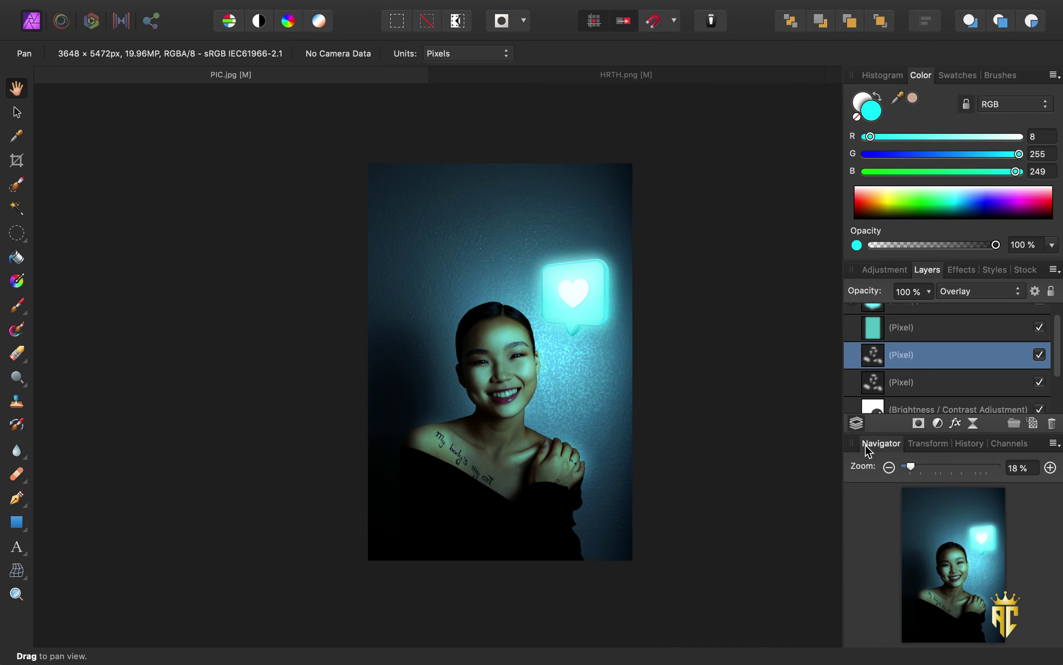
double_click(1042, 357)
scroll(538, 480, up, 3)
scroll(538, 480, down, 5)
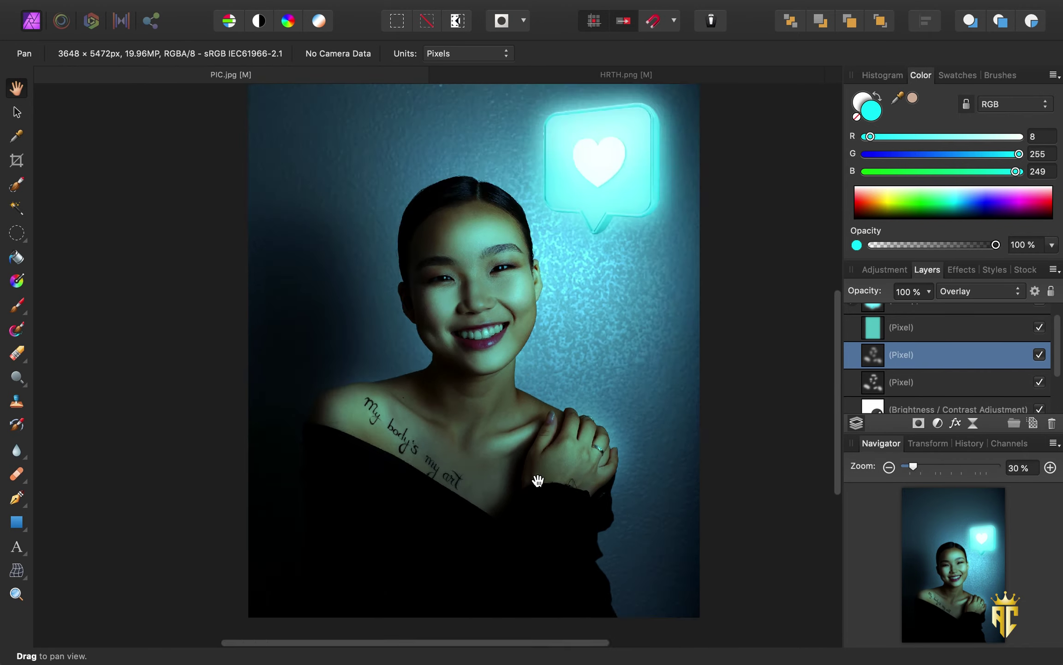
Step: Lower the blurred Overlay layer's opacity to 32%
click(931, 291)
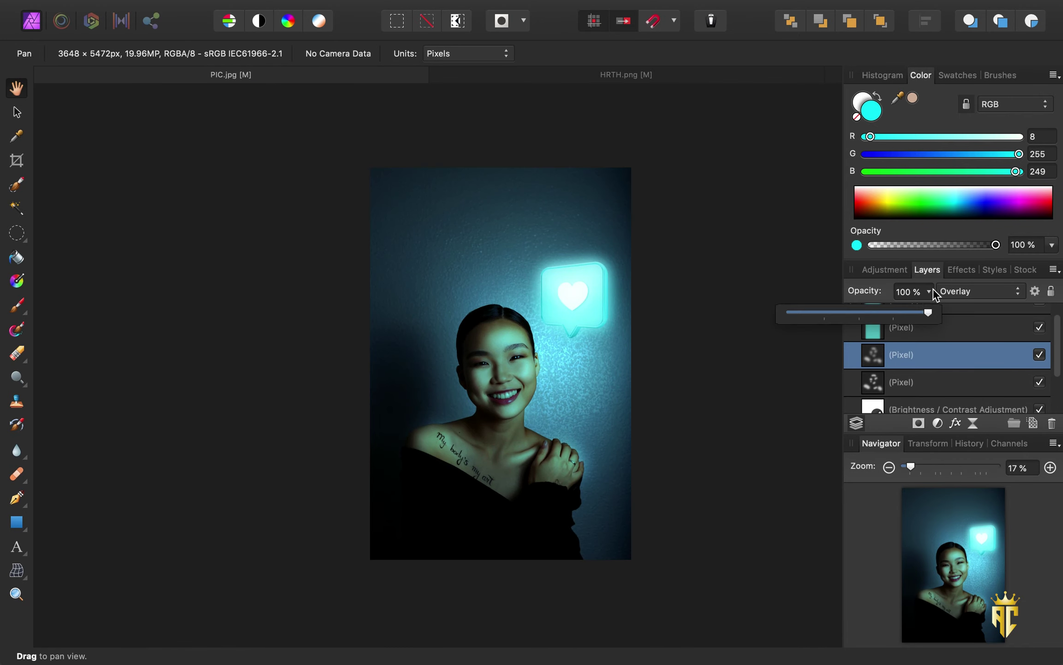
drag(921, 312, 836, 323)
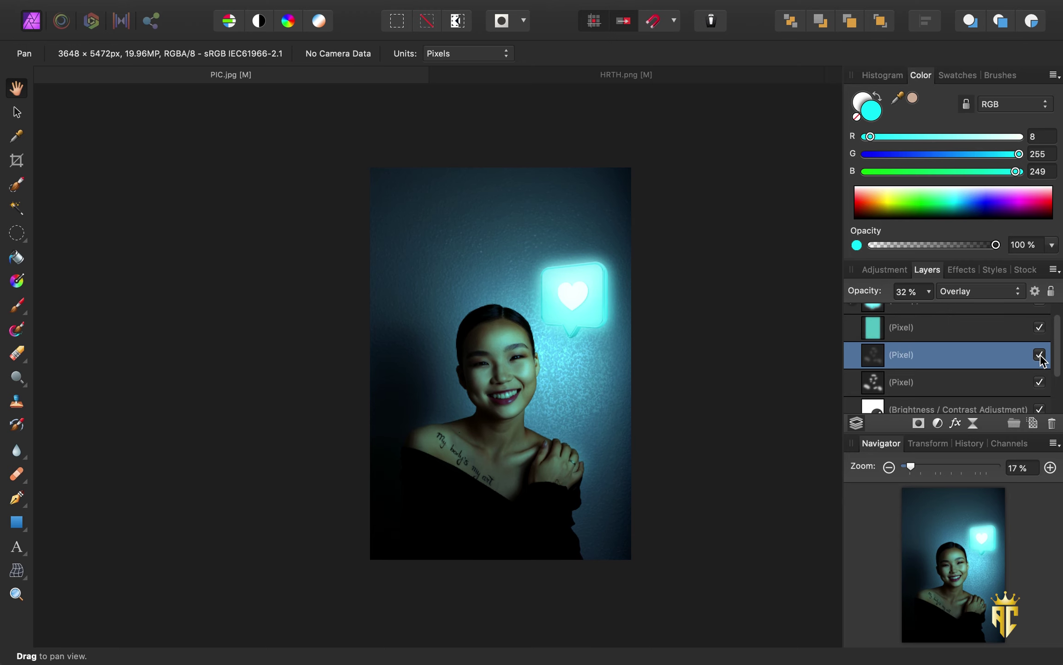
scroll(497, 389, up, 2)
scroll(491, 387, up, 2)
scroll(561, 369, up, 2)
scroll(559, 368, up, 3)
scroll(559, 368, down, 5)
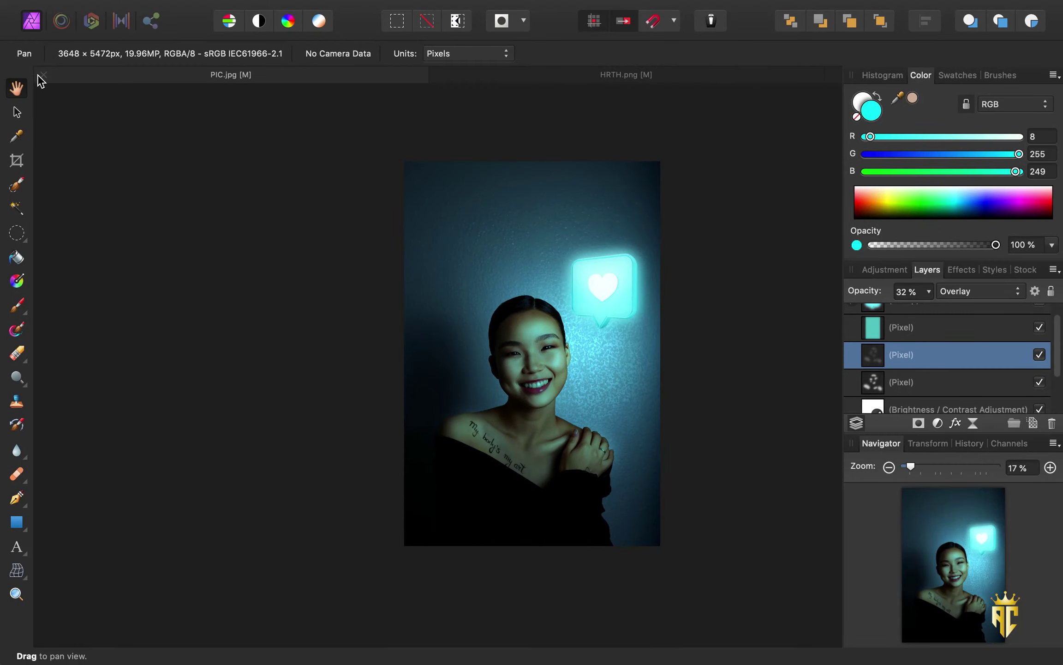
Step: Reposition and zoom the portrait view, then select the Soft Light layer for painting
drag(595, 294, 571, 295)
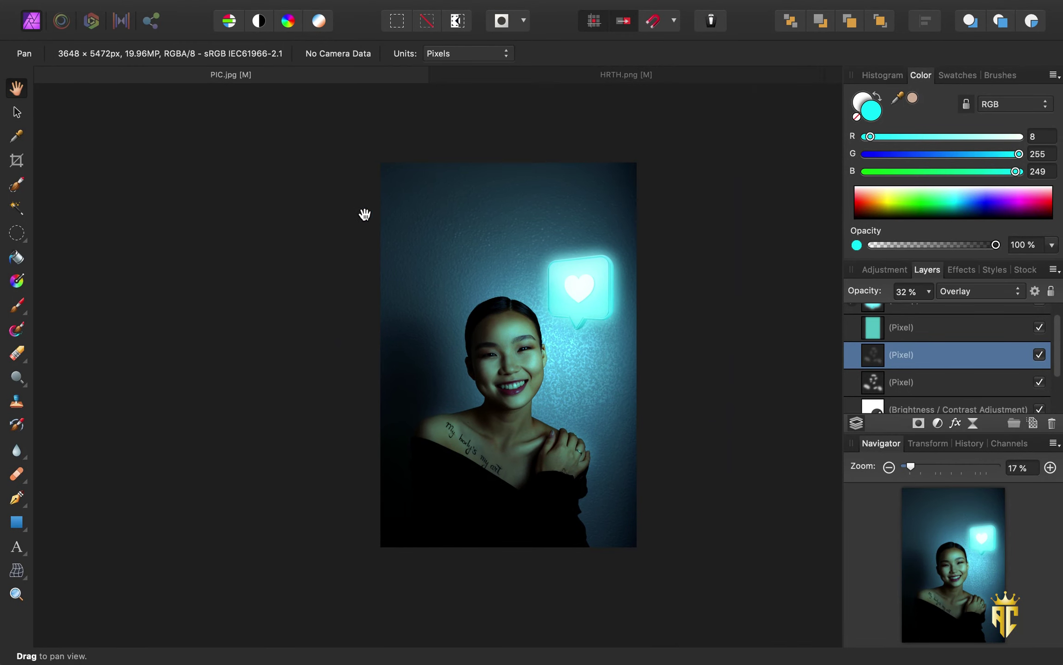
scroll(295, 336, up, 1)
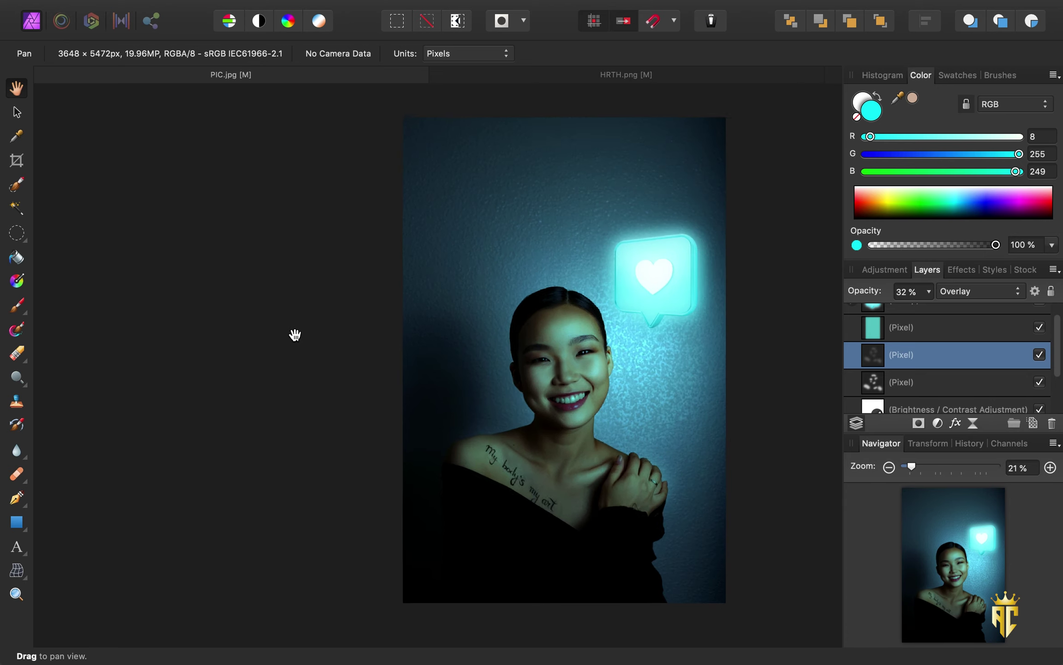
scroll(551, 330, up, 1)
scroll(552, 330, down, 3)
scroll(624, 370, up, 1)
scroll(545, 332, up, 5)
click(899, 384)
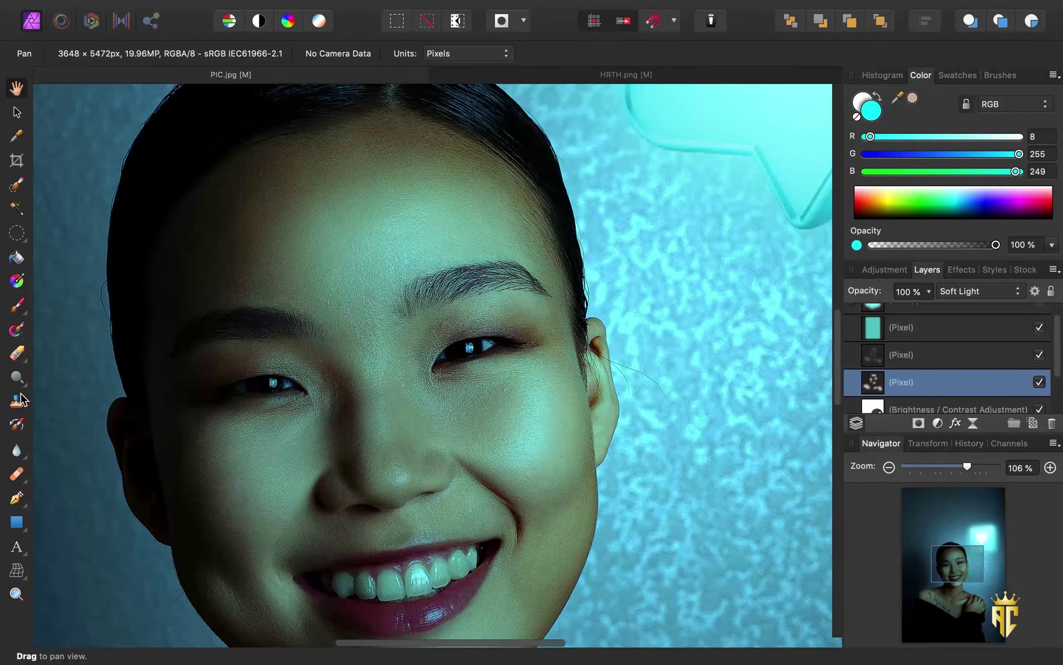
Step: Paint white brush highlights over the cheek, eyelid and both eye areas
click(17, 185)
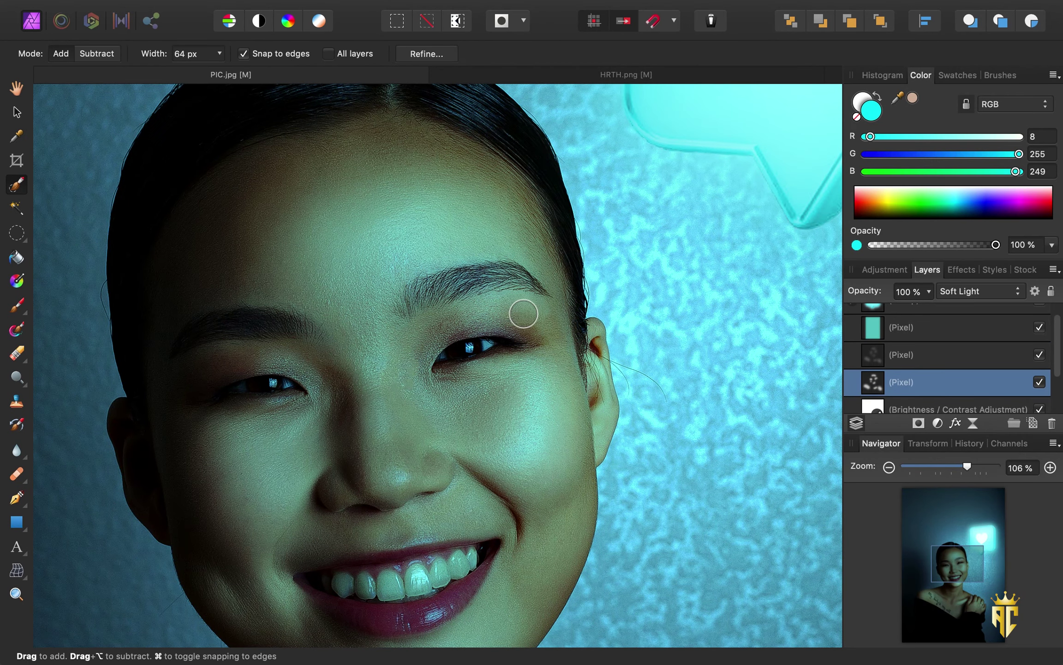
key(b)
key(x)
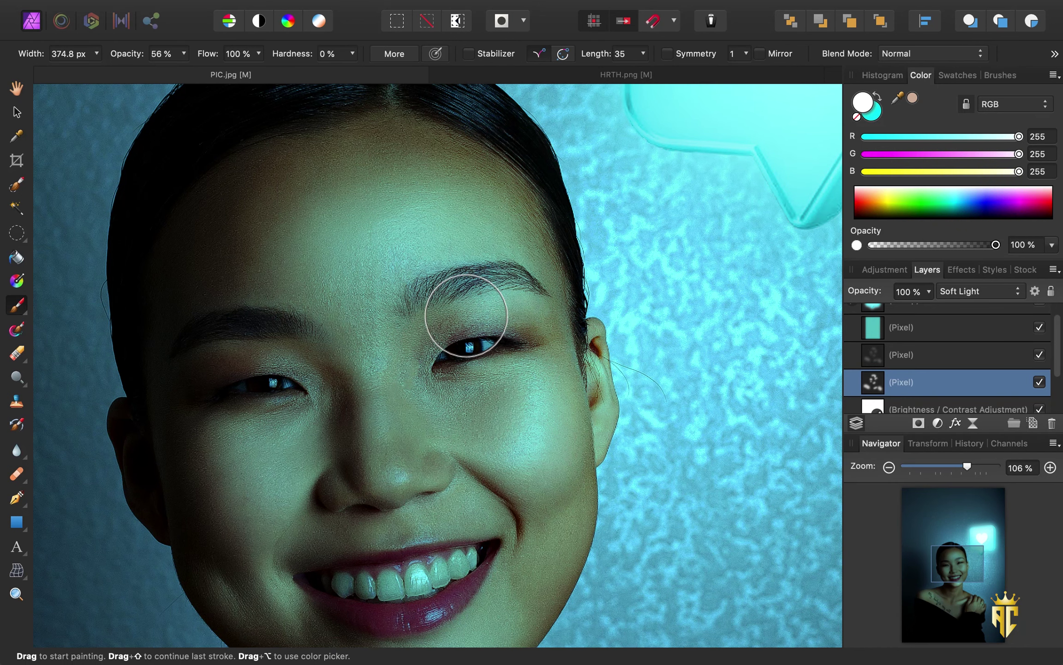
drag(530, 379, 517, 392)
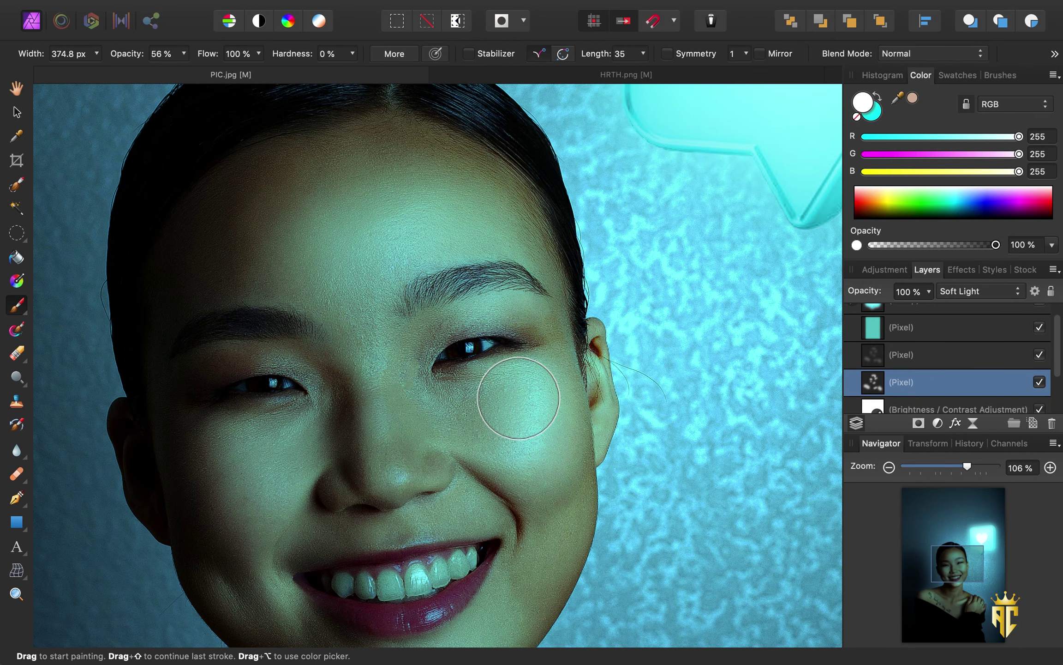
mouse_move(485, 315)
mouse_down()
mouse_move(451, 309)
mouse_move(503, 309)
mouse_up()
drag(280, 387, 310, 387)
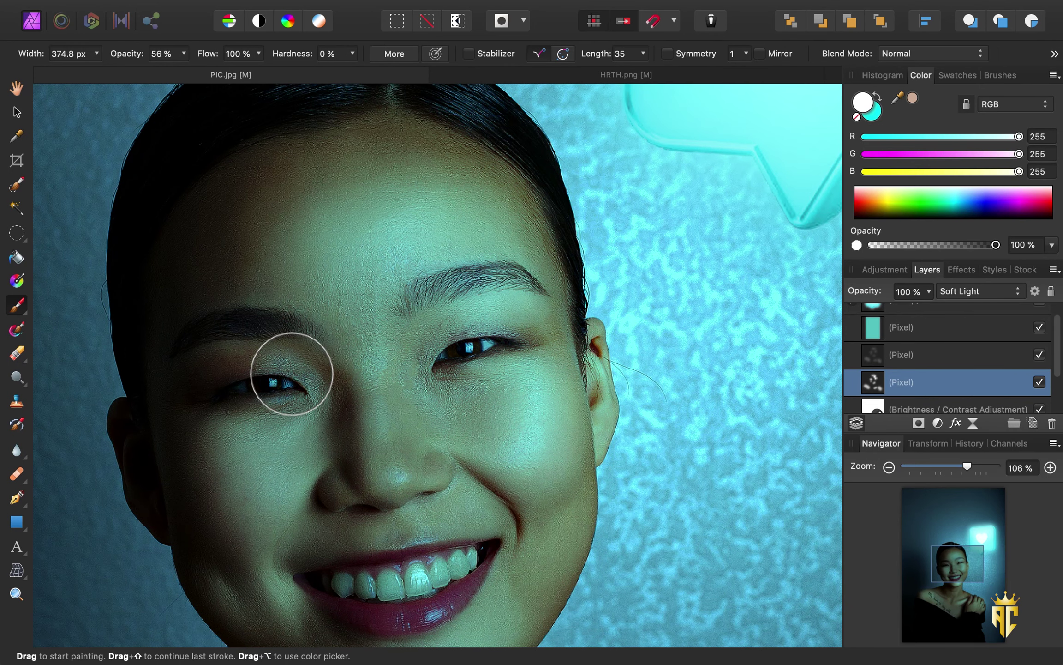
Step: Paint white highlights along the jaw and neck, enlarging the brush for the shoulder
scroll(487, 439, down, 3)
scroll(541, 491, down, 2)
scroll(546, 356, up, 5)
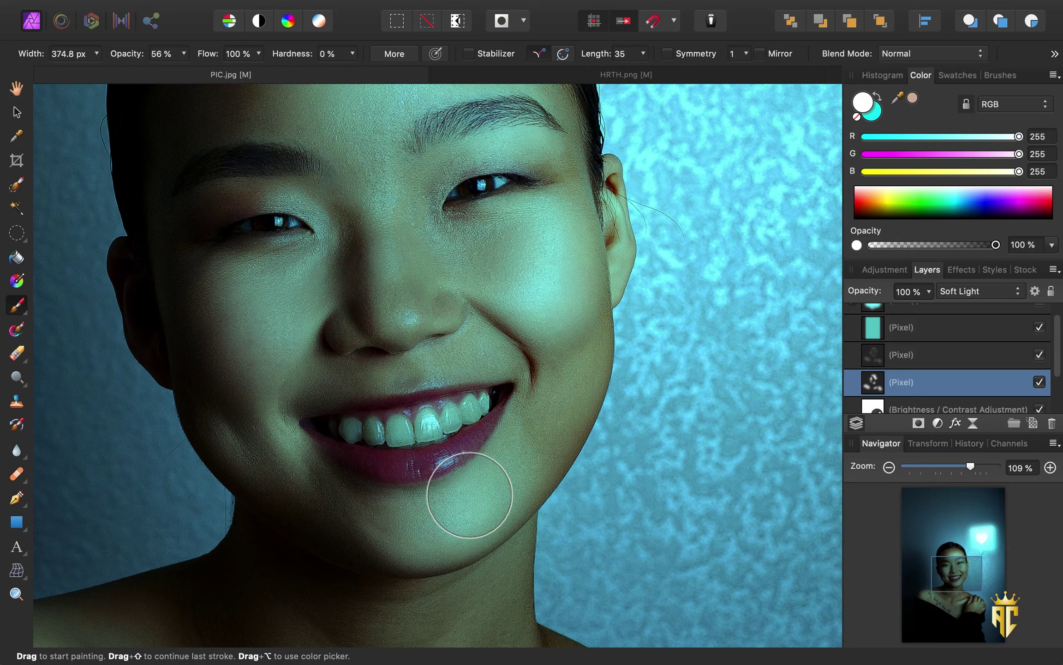
mouse_move(221, 434)
mouse_down()
mouse_move(306, 466)
mouse_move(218, 356)
mouse_move(391, 356)
mouse_move(422, 214)
mouse_up()
scroll(423, 214, down, 2)
scroll(607, 437, down, 2)
scroll(555, 475, up, 3)
mouse_move(497, 360)
mouse_down()
mouse_move(494, 423)
mouse_move(475, 318)
mouse_move(461, 355)
mouse_move(464, 439)
mouse_up()
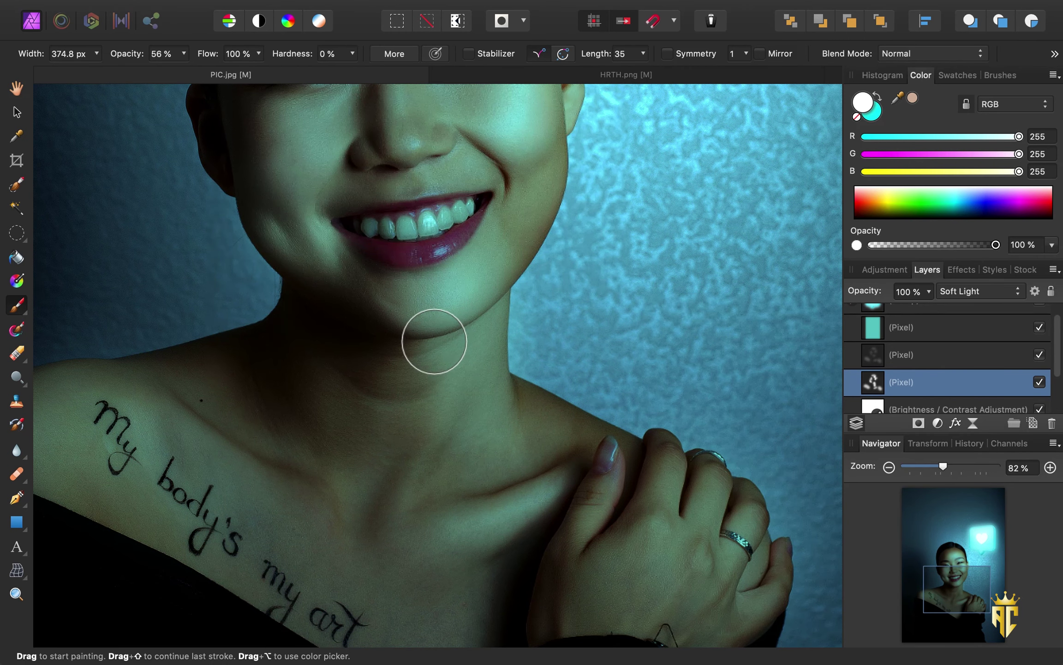
scroll(687, 340, down, 3)
scroll(687, 340, up, 1)
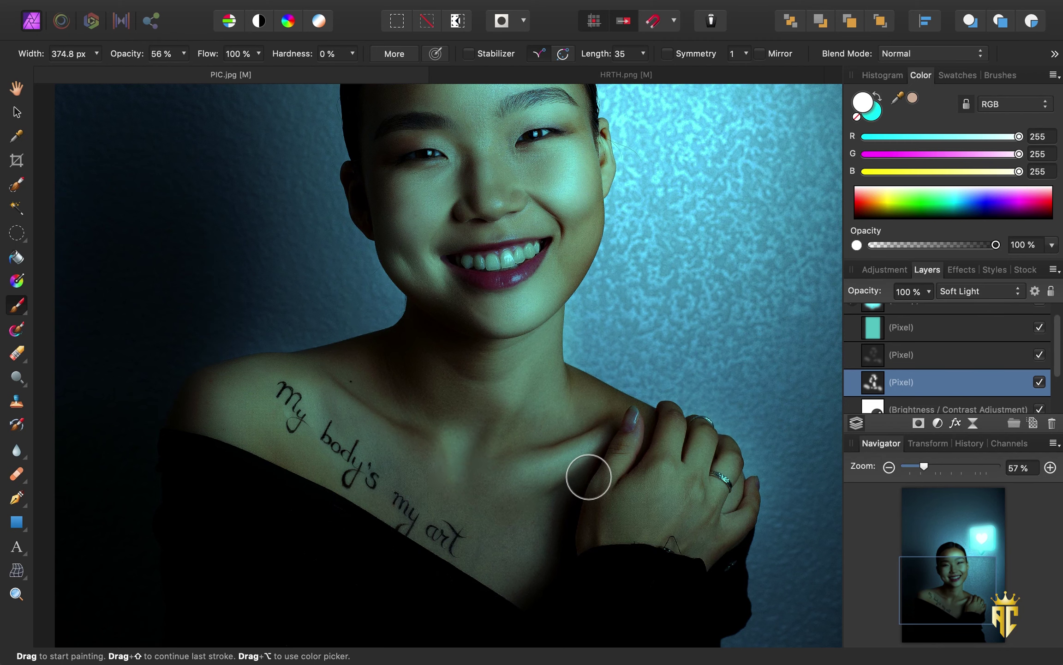
key(bracketright)
key(bracketright)
key(bracketright)
key(bracketright)
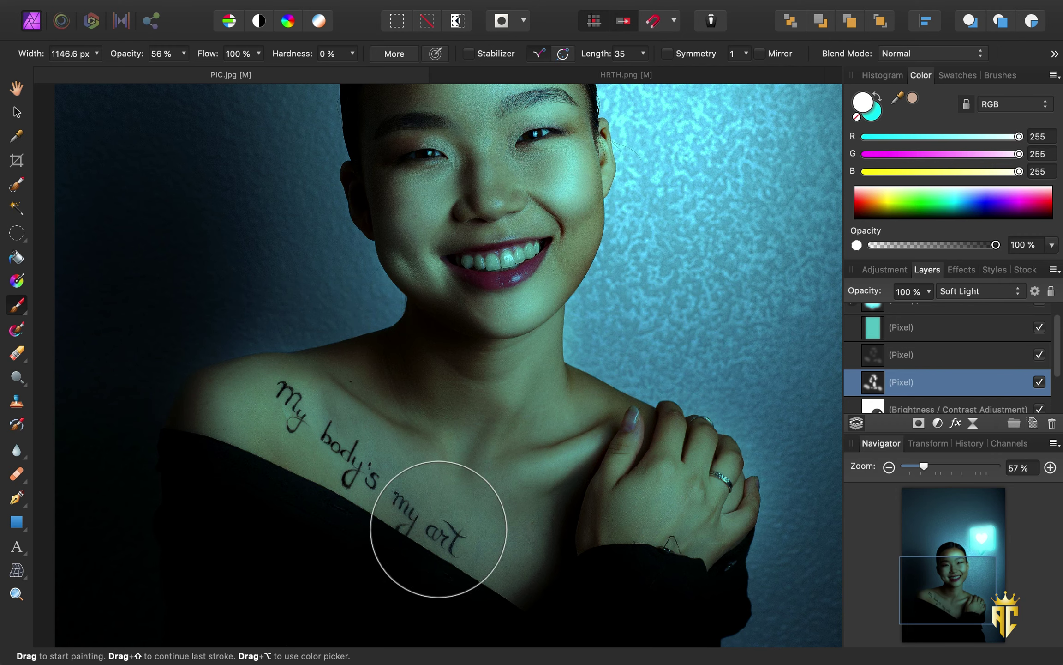
scroll(598, 506, down, 5)
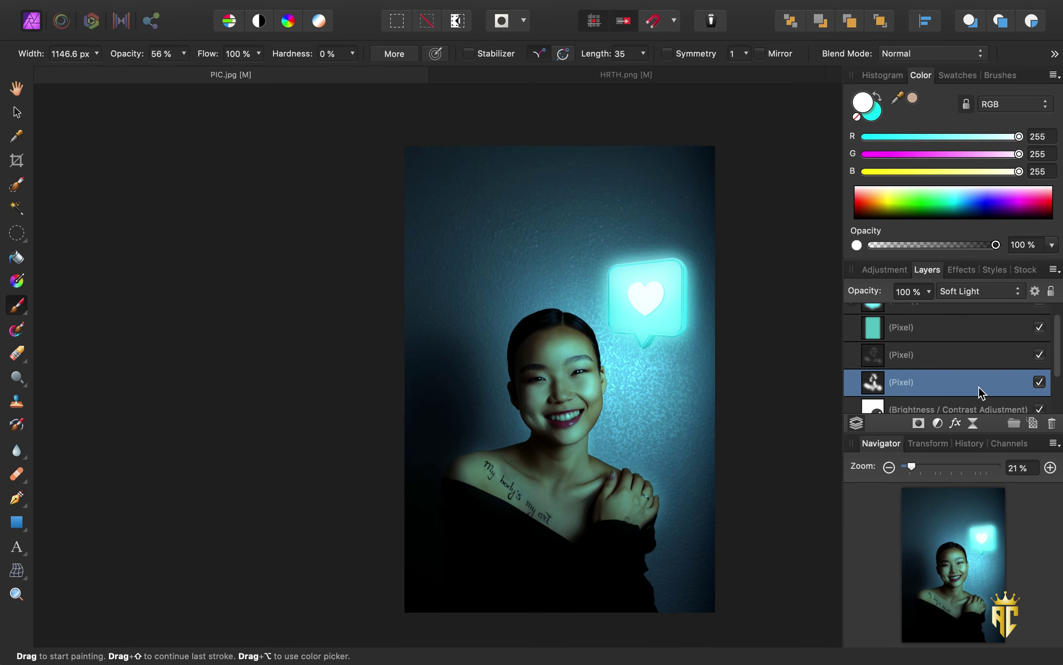
Step: Apply a 100 px Gaussian blur to the painted highlight layer and compare it toggled
click(515, 9)
mouse_move(532, 102)
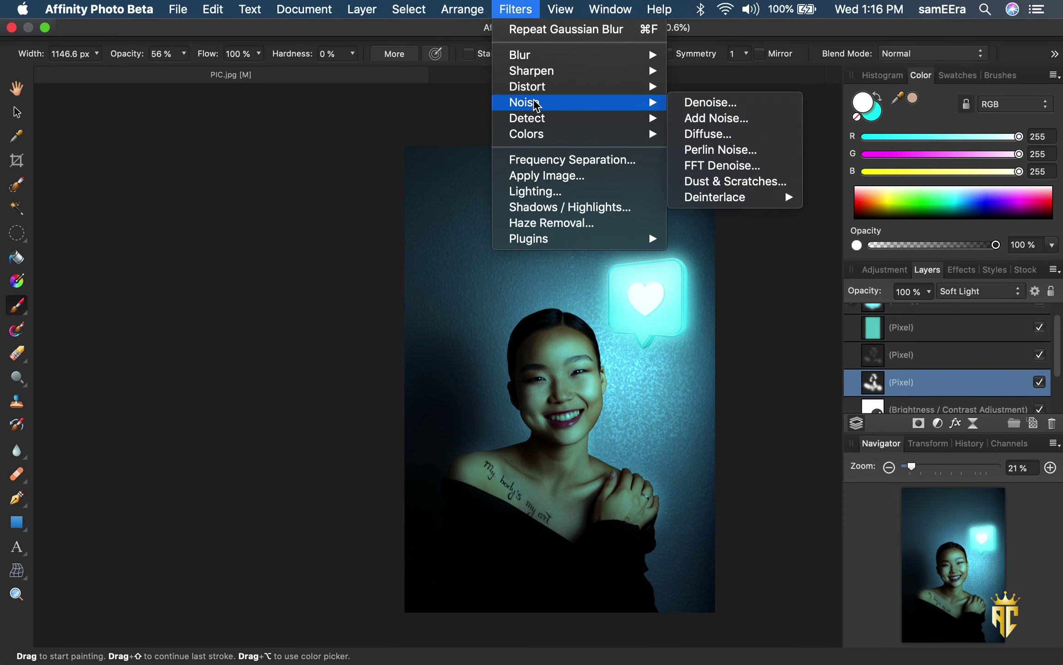
click(700, 73)
click(786, 612)
key(x)
click(1039, 382)
click(1041, 383)
Step: Lower the highlight layer's opacity to 66% and swap the colours back to cyan
click(929, 291)
drag(927, 312, 873, 316)
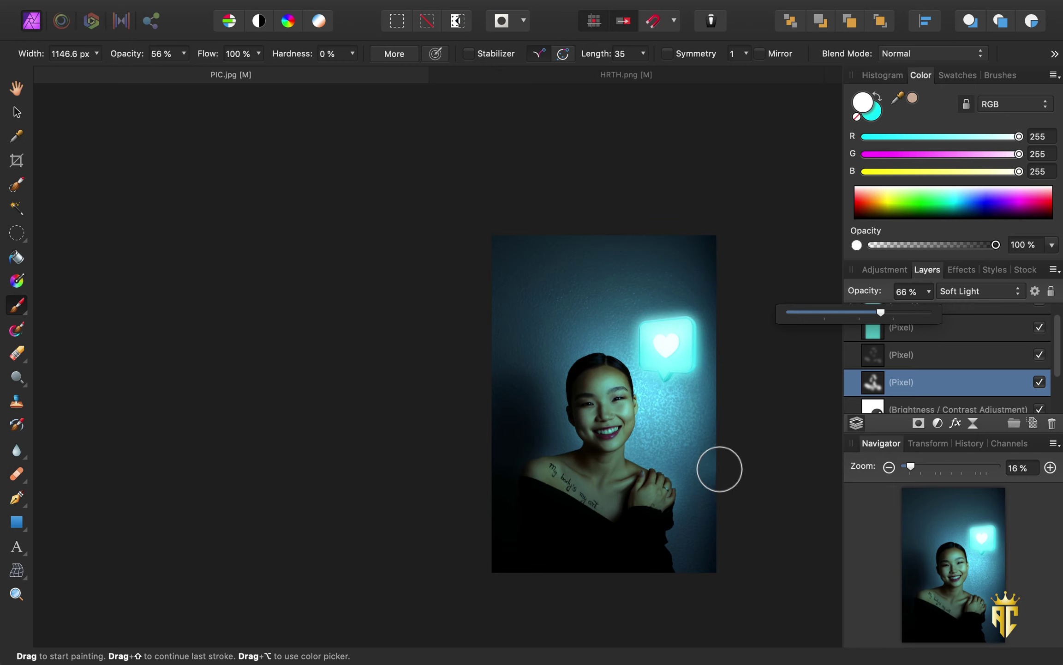
key(h)
key(x)
scroll(661, 485, down, 1)
scroll(660, 486, up, 2)
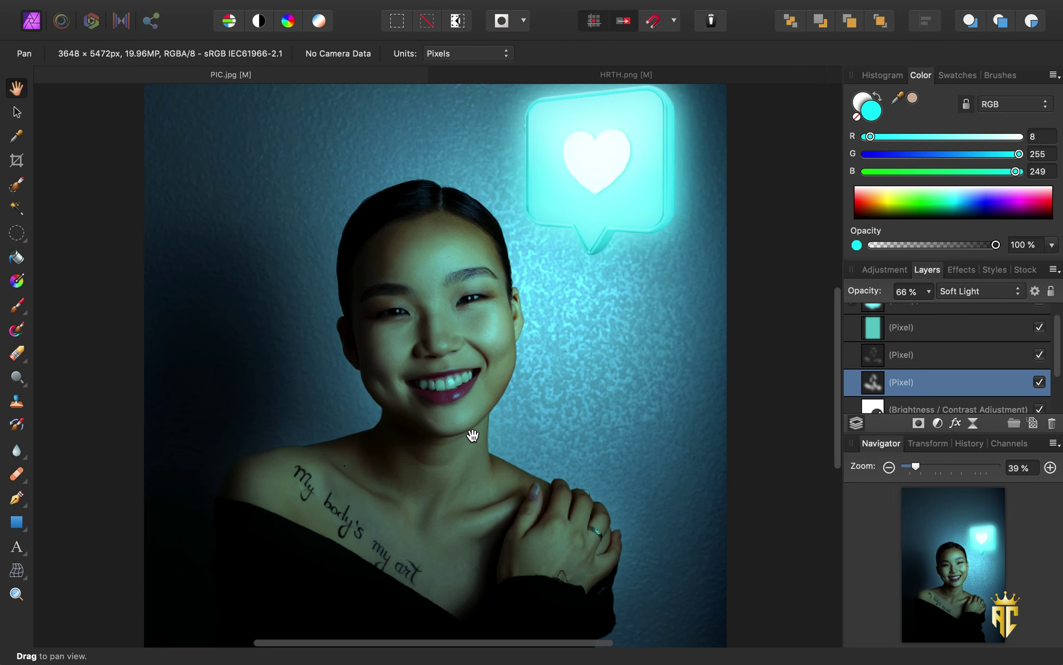
click(916, 355)
Step: Duplicate the 32% Overlay layer and recentre the portrait to review the stronger glow
click(1039, 355)
click(1039, 355)
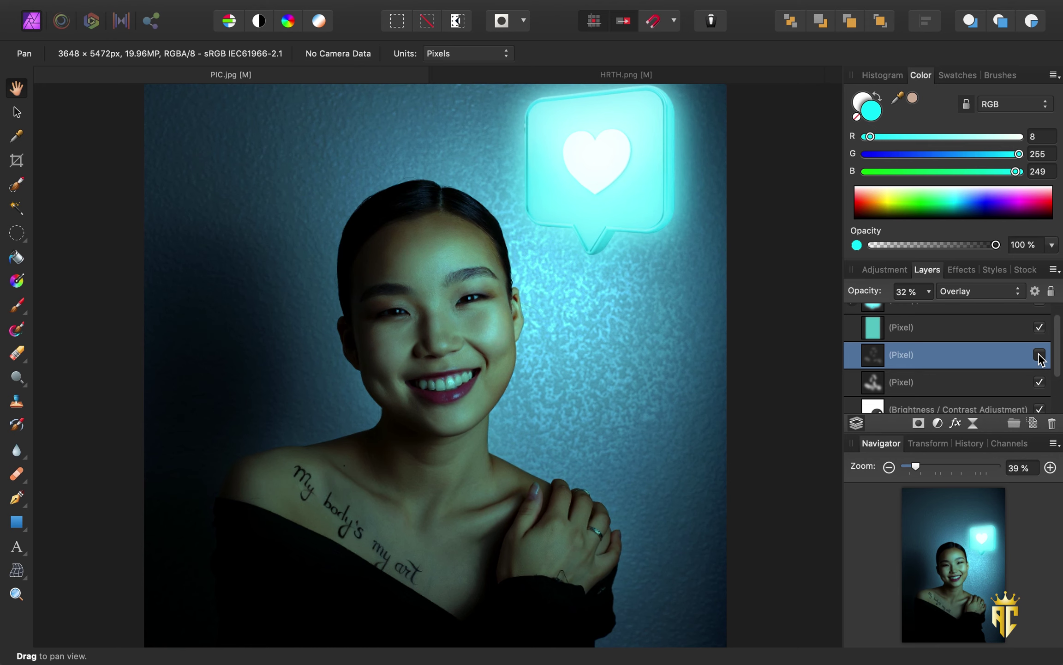
right_click(875, 353)
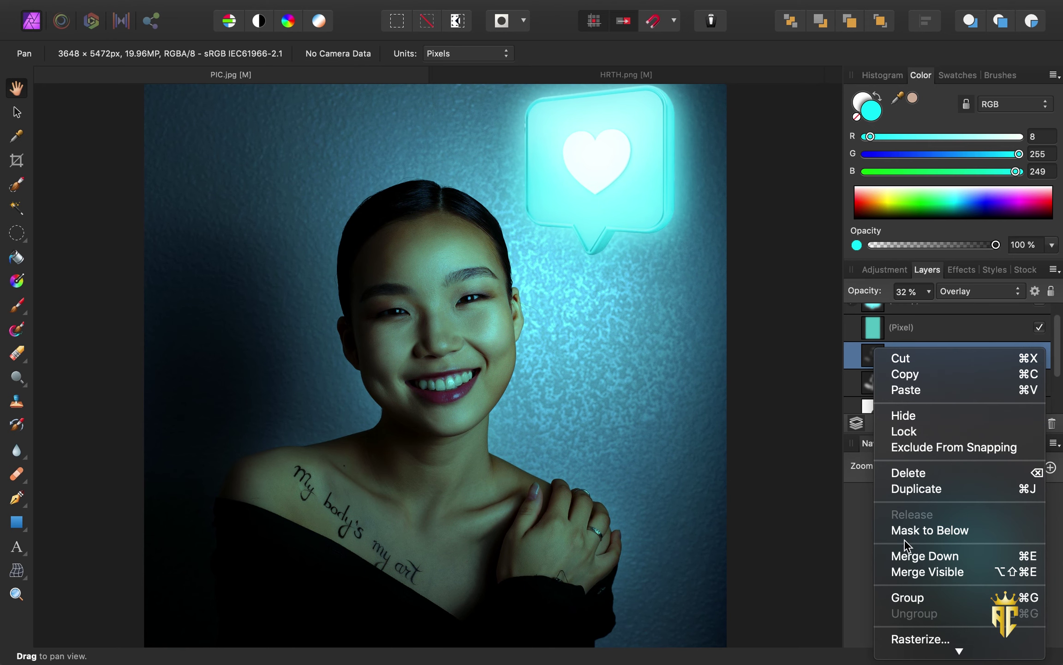
click(917, 490)
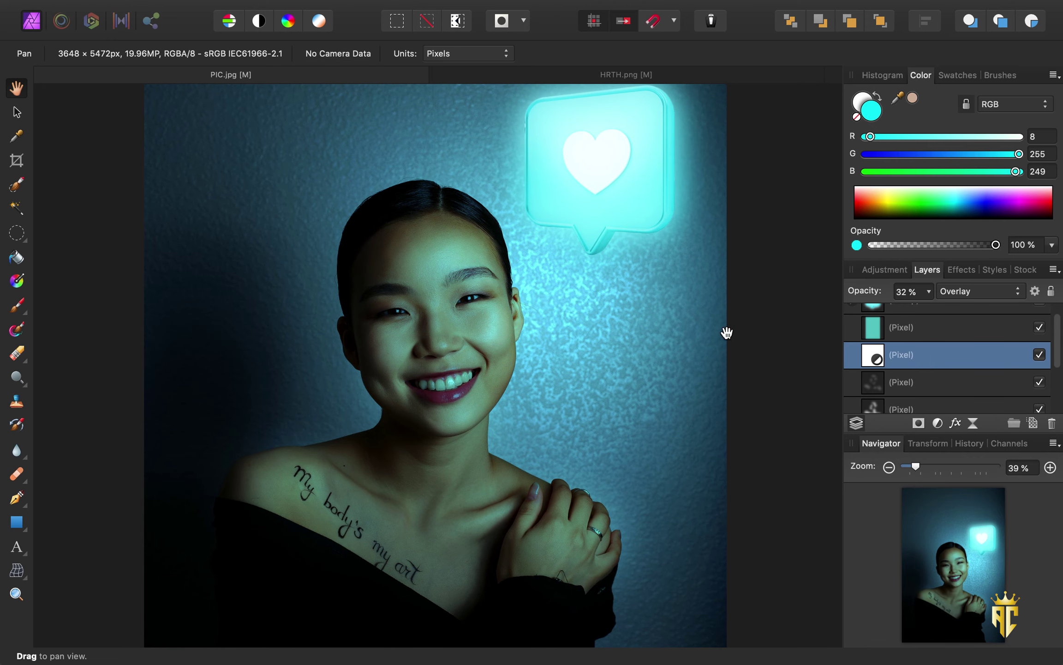
scroll(676, 335, down, 3)
scroll(676, 335, down, 3)
drag(677, 335, 564, 302)
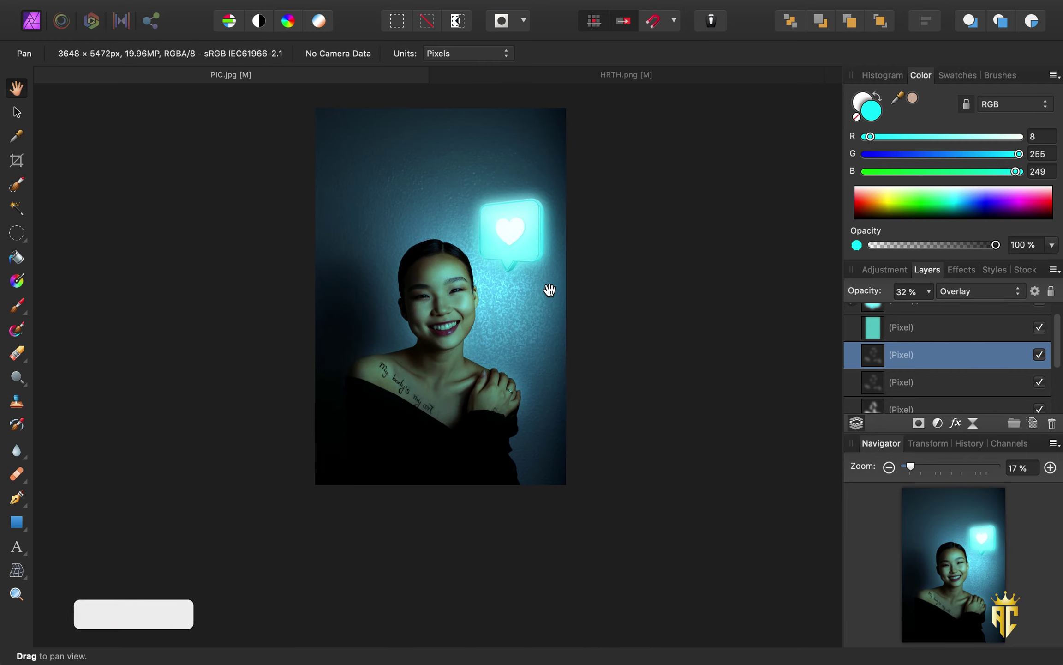
scroll(548, 290, up, 2)
scroll(549, 290, down, 3)
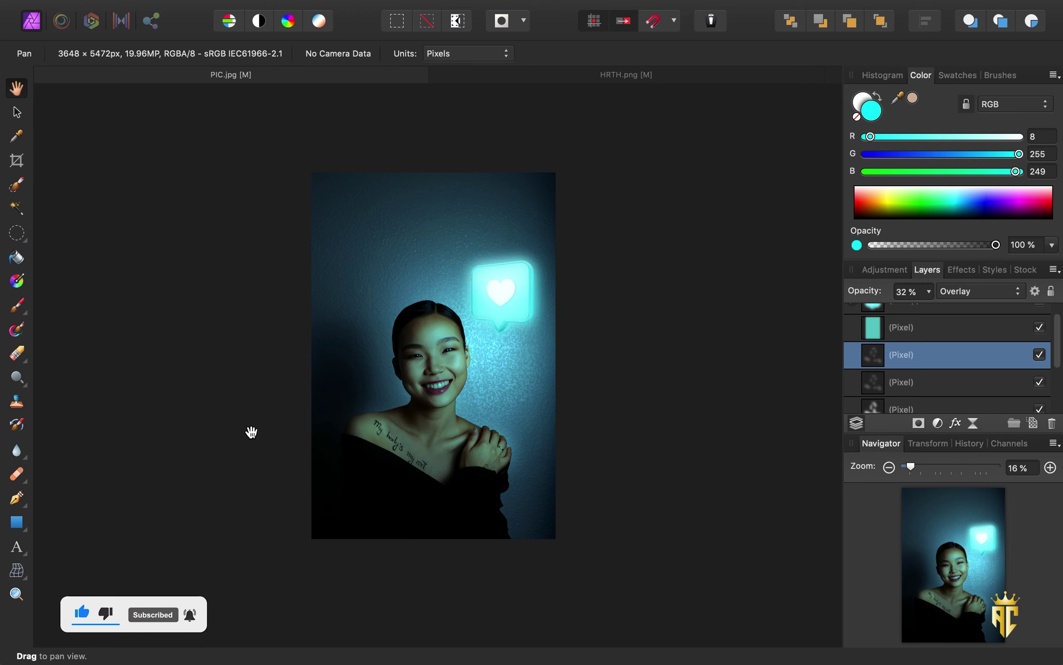
scroll(252, 432, up, 2)
scroll(522, 374, up, 1)
scroll(702, 384, down, 2)
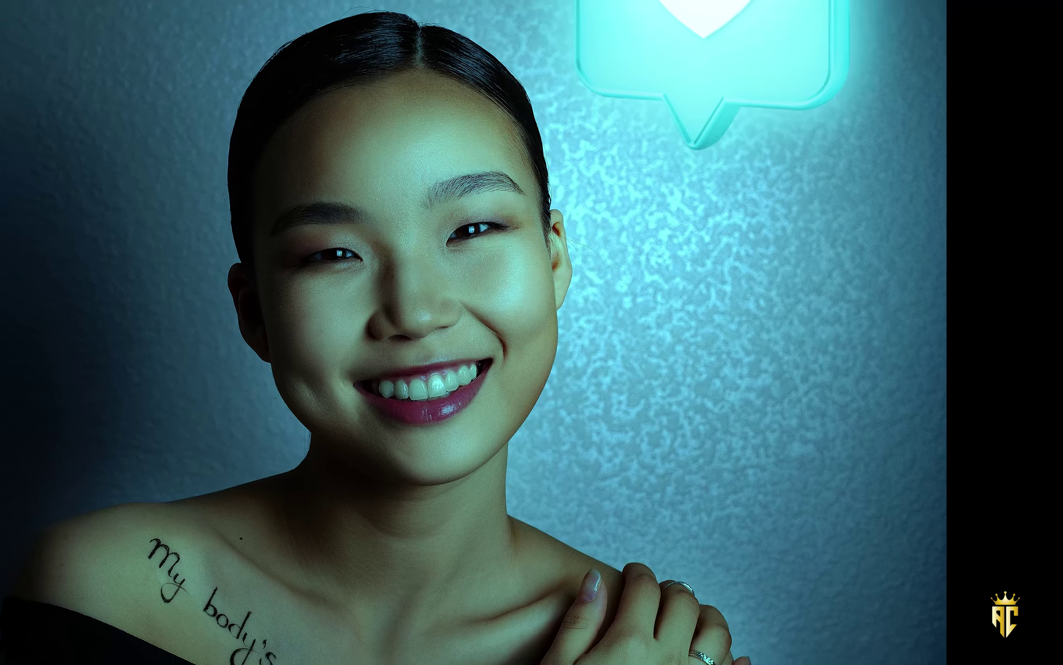